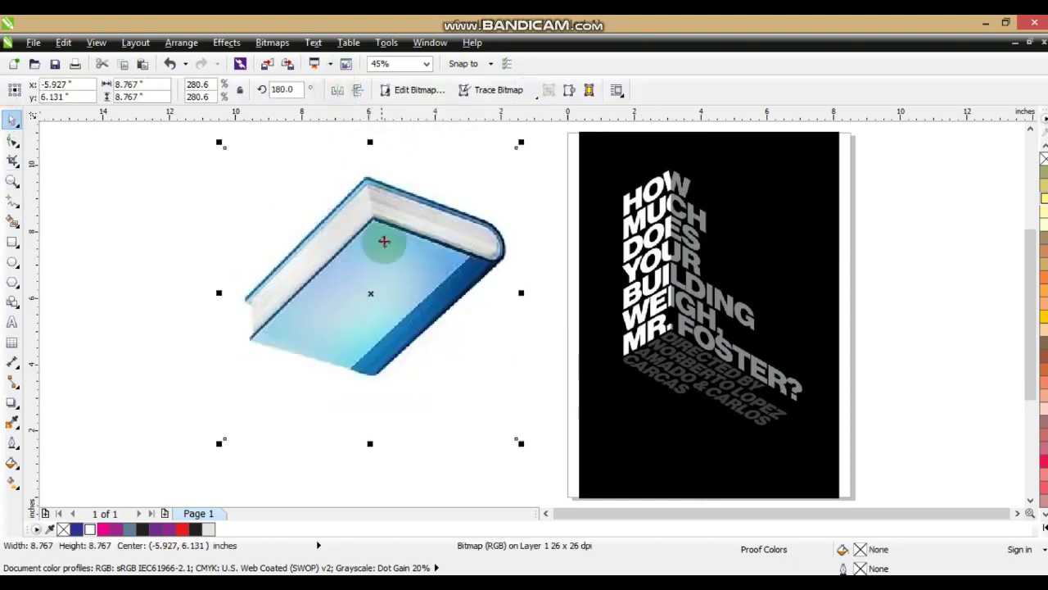
# Flip the book picture vertically and horizontally and rotate it so the cover faces up with its spine on the right.
pyautogui.click(357, 91)
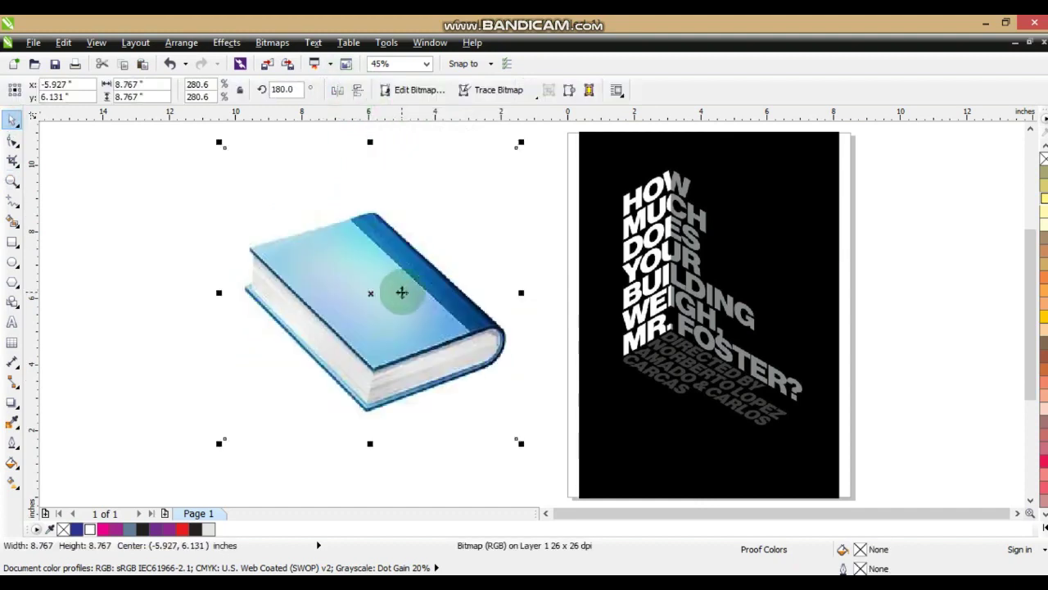
pyautogui.click(337, 91)
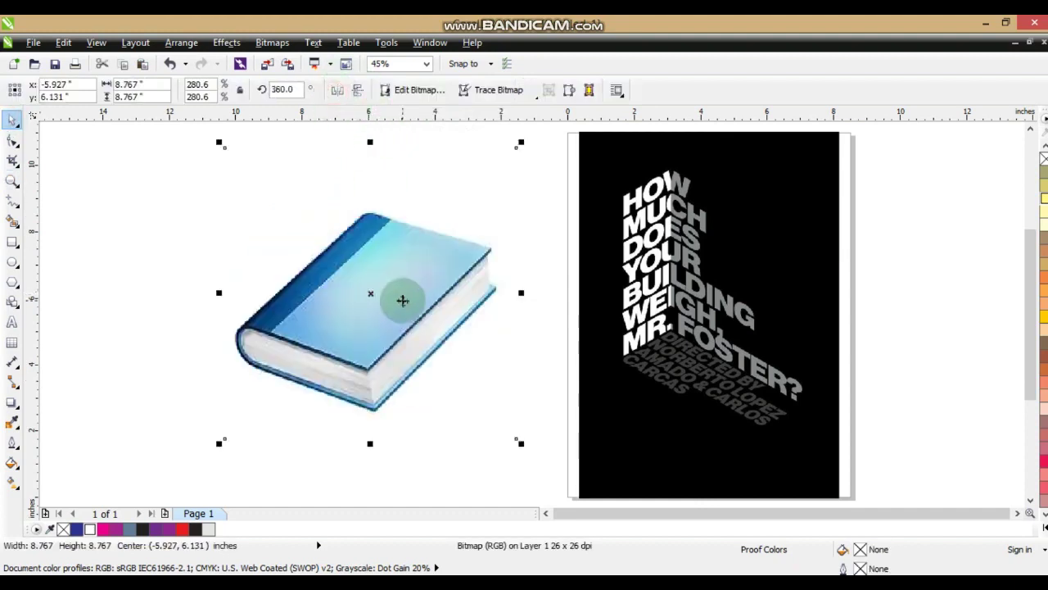
pyautogui.moveTo(518, 442); pyautogui.dragTo(496, 355)
pyautogui.click(338, 90)
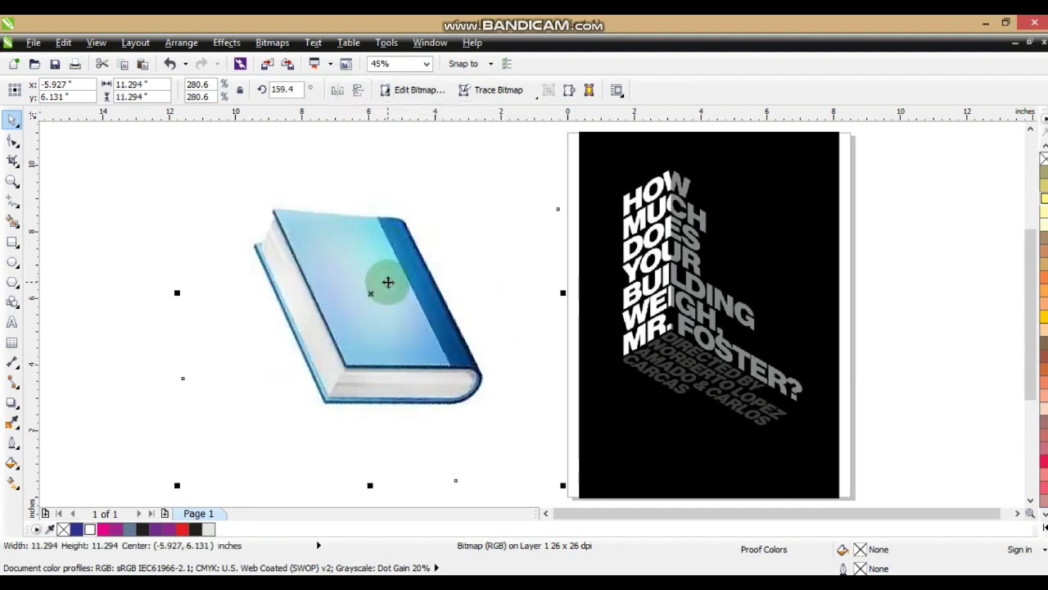
# Stand the book picture upright by rotating it to about 133.9 degrees and enlarge it to about 316.5%.
pyautogui.scroll(-2, 423, 305)
pyautogui.click(421, 257)
pyautogui.moveTo(504, 182); pyautogui.dragTo(510, 239)
pyautogui.moveTo(516, 178); pyautogui.dragTo(519, 231)
pyautogui.click(413, 279)
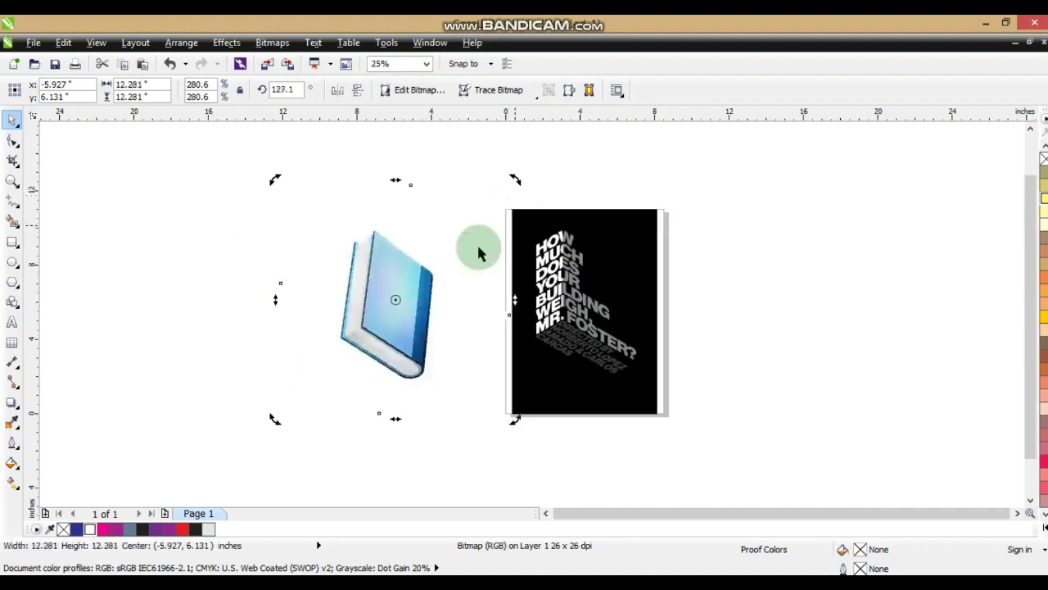
pyautogui.moveTo(516, 177)
pyautogui.mouseDown()
pyautogui.moveTo(519, 153)
pyautogui.moveTo(529, 164)
pyautogui.mouseUp()
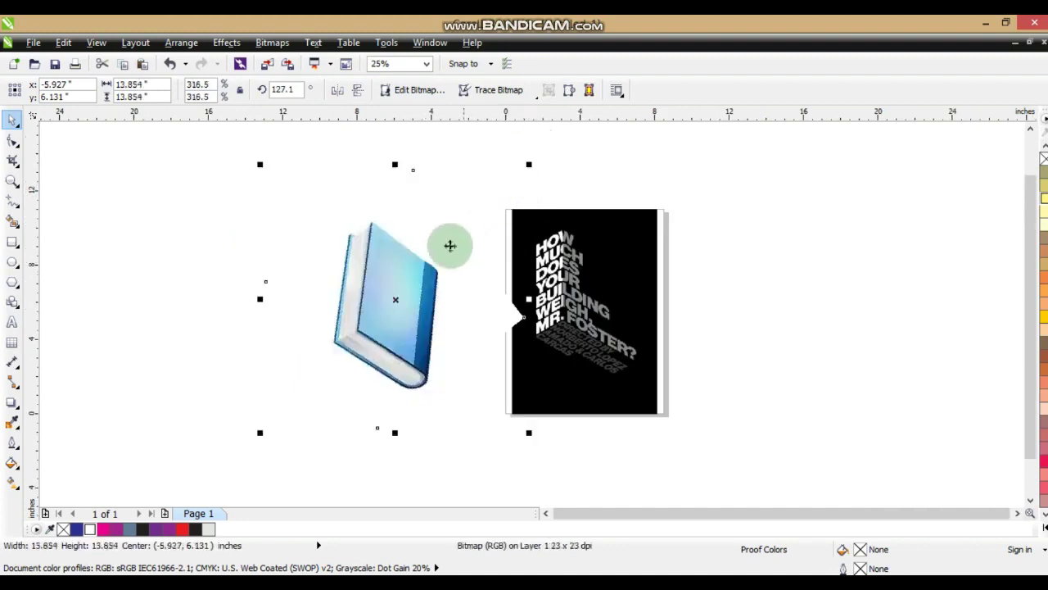
pyautogui.click(417, 286)
pyautogui.moveTo(527, 428); pyautogui.dragTo(533, 421)
pyautogui.click(432, 347)
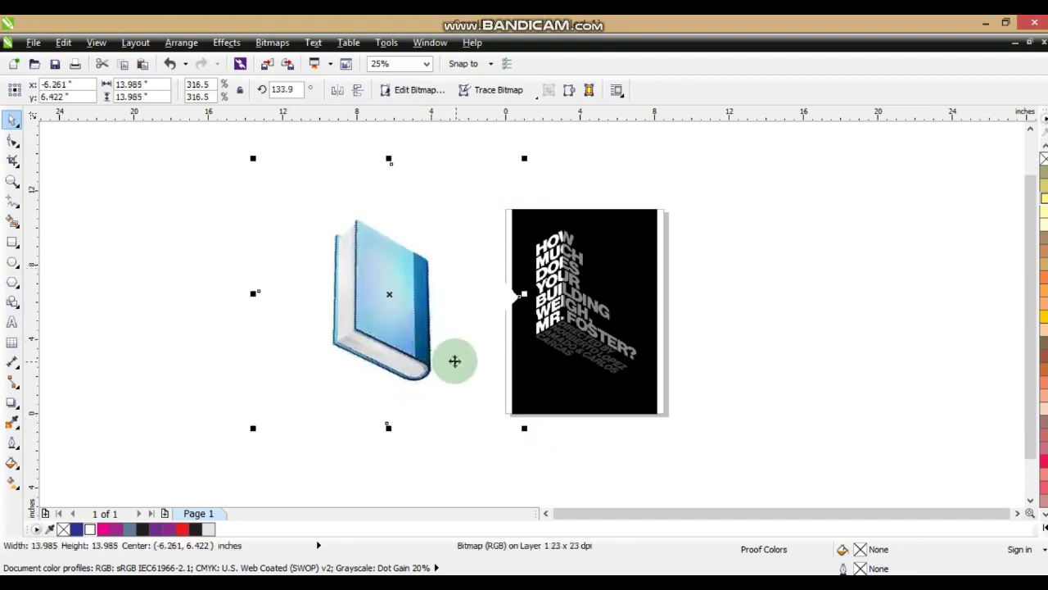
# Reshape the book picture's boundary, pulling in the corner node that overlaps the black poster.
pyautogui.click(12, 141)
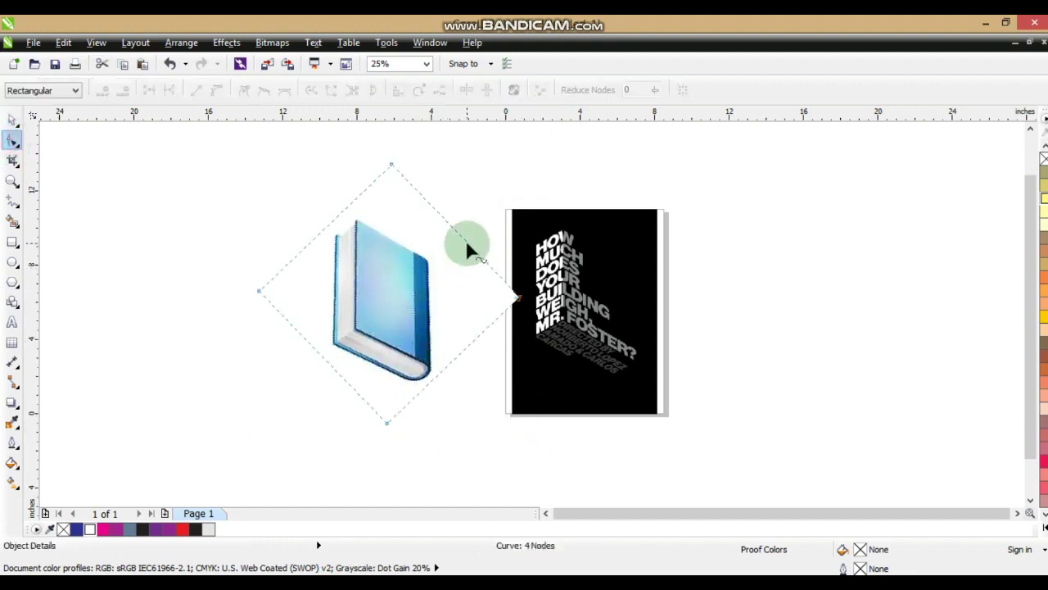
pyautogui.click(467, 241)
pyautogui.click(478, 347)
pyautogui.moveTo(518, 296); pyautogui.dragTo(473, 338)
pyautogui.click(254, 283)
# Add artistic text beside the book reading "HOW MUCH DOES YOUR BUILDING WEIGH, MR. FOSTER?" on seven lines.
pyautogui.click(12, 181)
pyautogui.moveTo(302, 177); pyautogui.dragTo(730, 443)
pyautogui.click(18, 322)
pyautogui.click(125, 279)
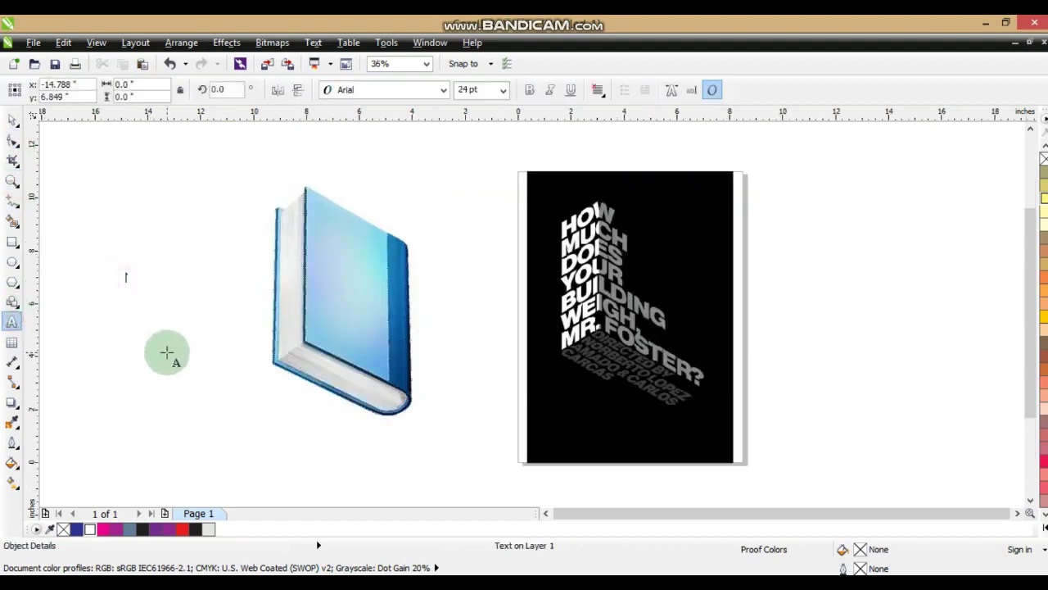
pyautogui.write('how')
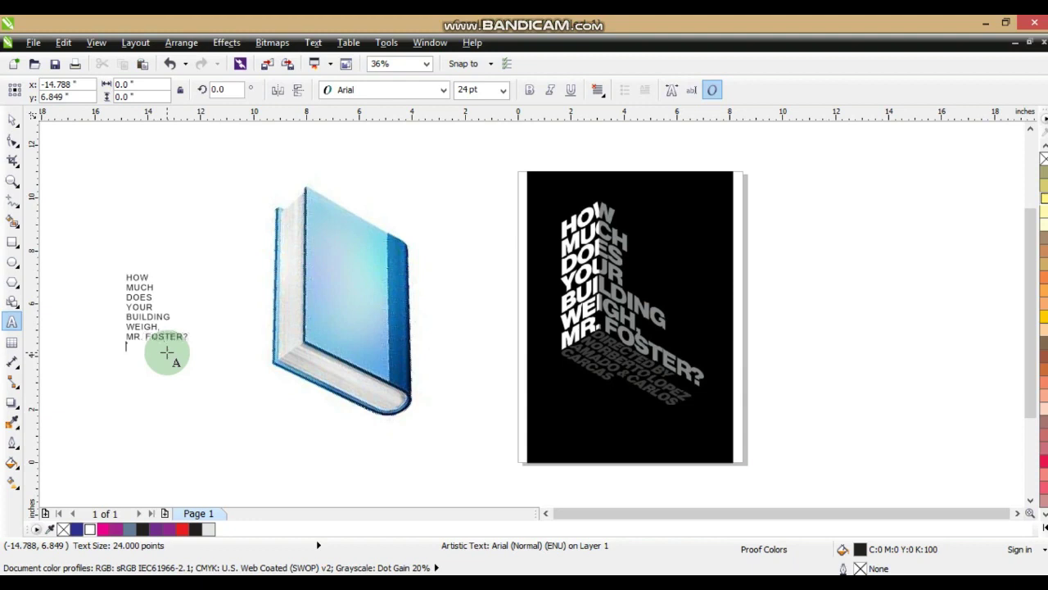
# Change the title text's font to Arial Black and tighten its line spacing.
pyautogui.click(12, 180)
pyautogui.moveTo(130, 180); pyautogui.dragTo(749, 429)
pyautogui.click(12, 119)
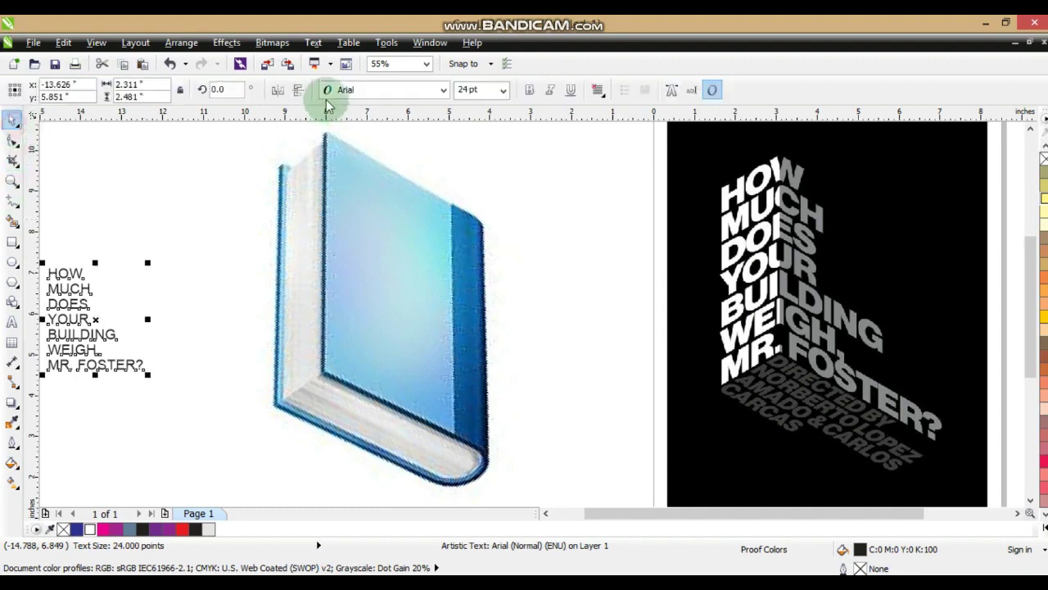
pyautogui.click(328, 91)
pyautogui.click(353, 123)
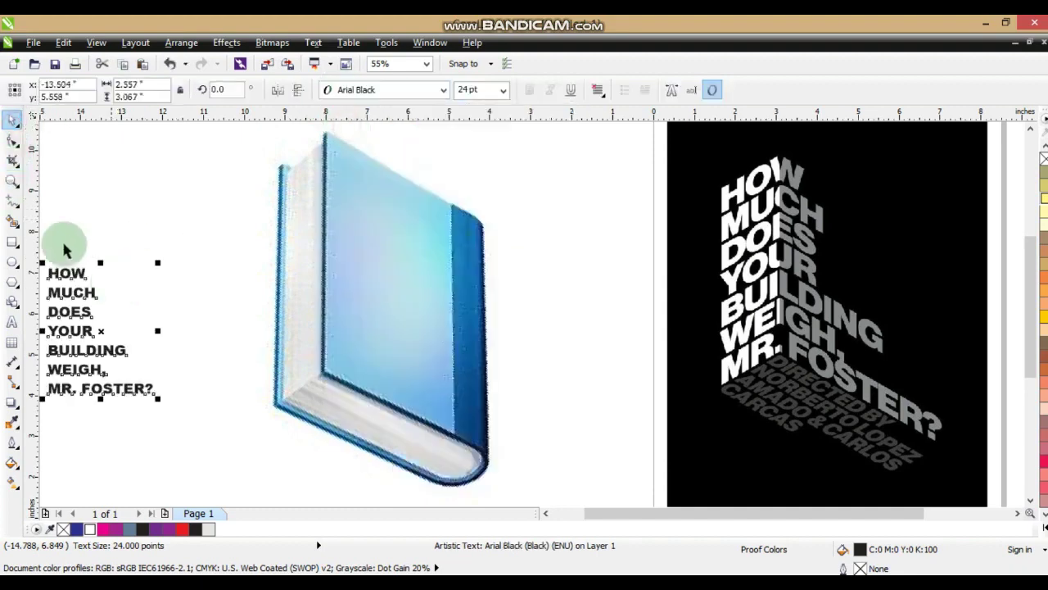
pyautogui.click(13, 141)
pyautogui.moveTo(44, 399); pyautogui.dragTo(77, 348)
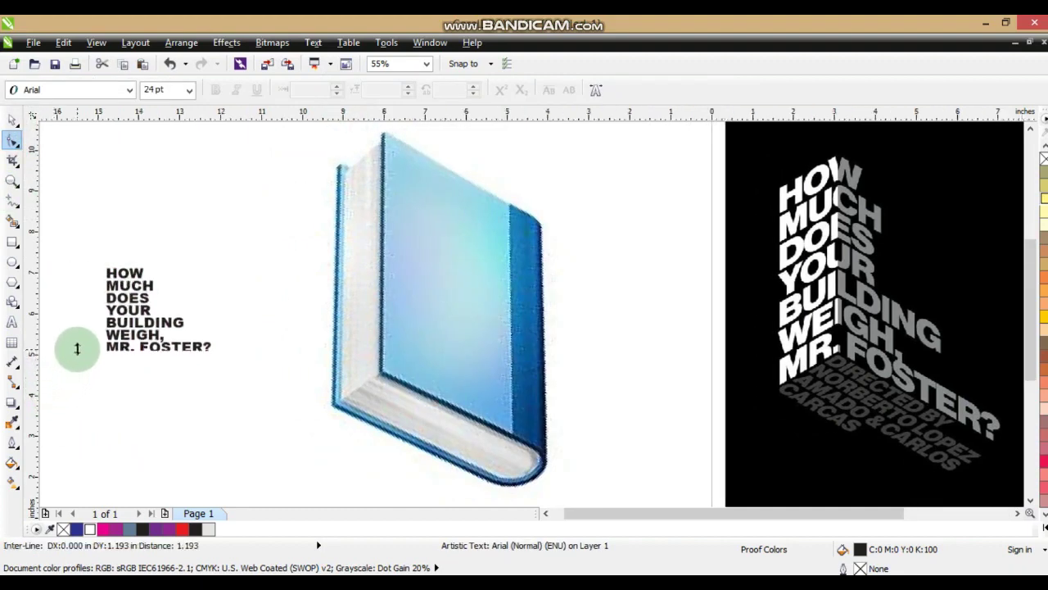
# Move the title text onto the book's upper part and enlarge it to about 66.8 pt.
pyautogui.click(13, 120)
pyautogui.moveTo(144, 302); pyautogui.dragTo(360, 164)
pyautogui.moveTo(446, 235); pyautogui.dragTo(631, 391)
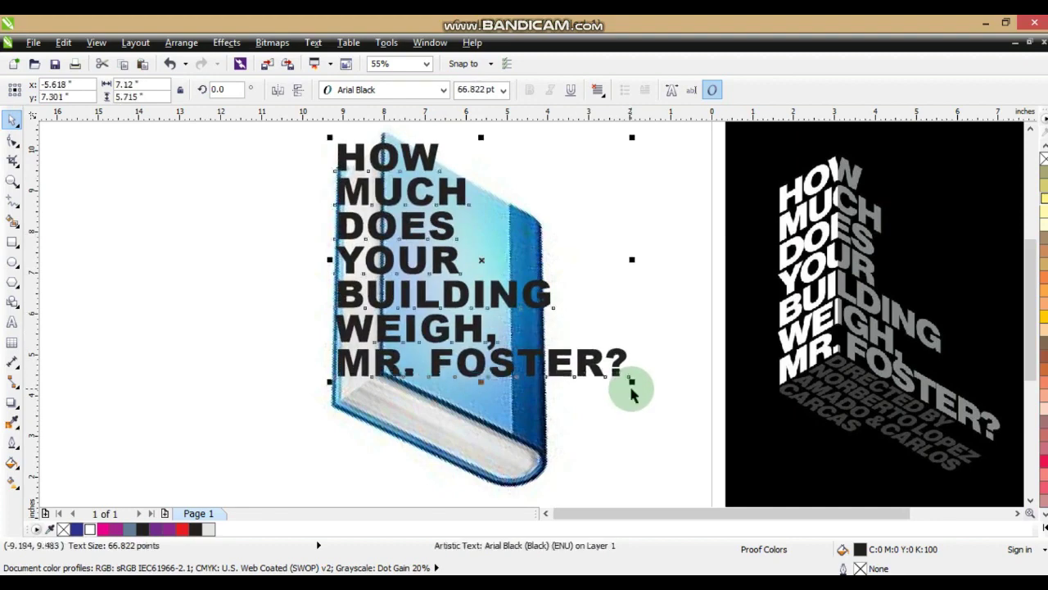
# Convert the title text to curves.
pyautogui.click(181, 42)
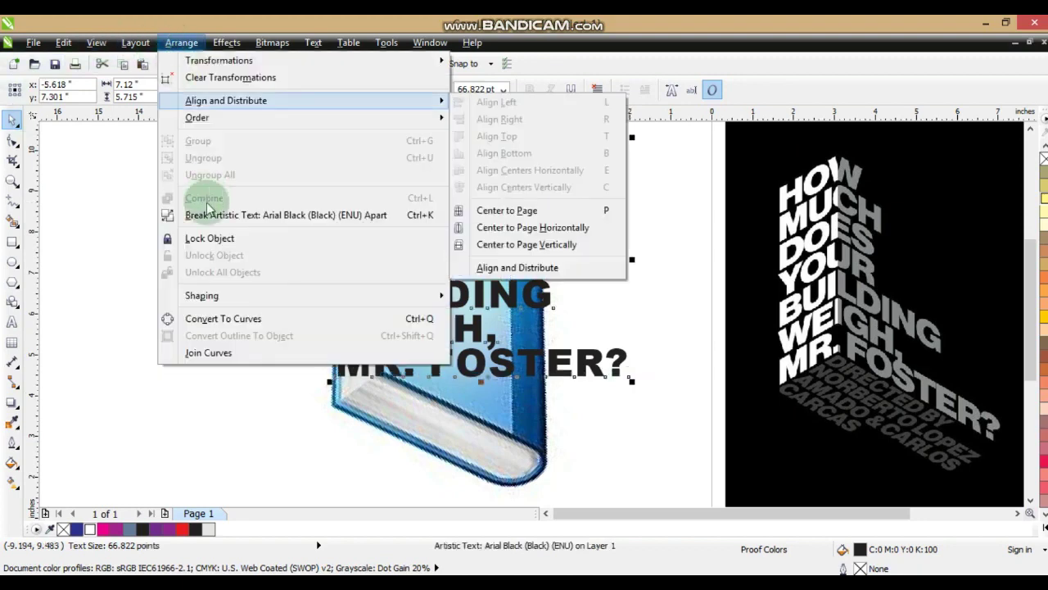
pyautogui.click(188, 318)
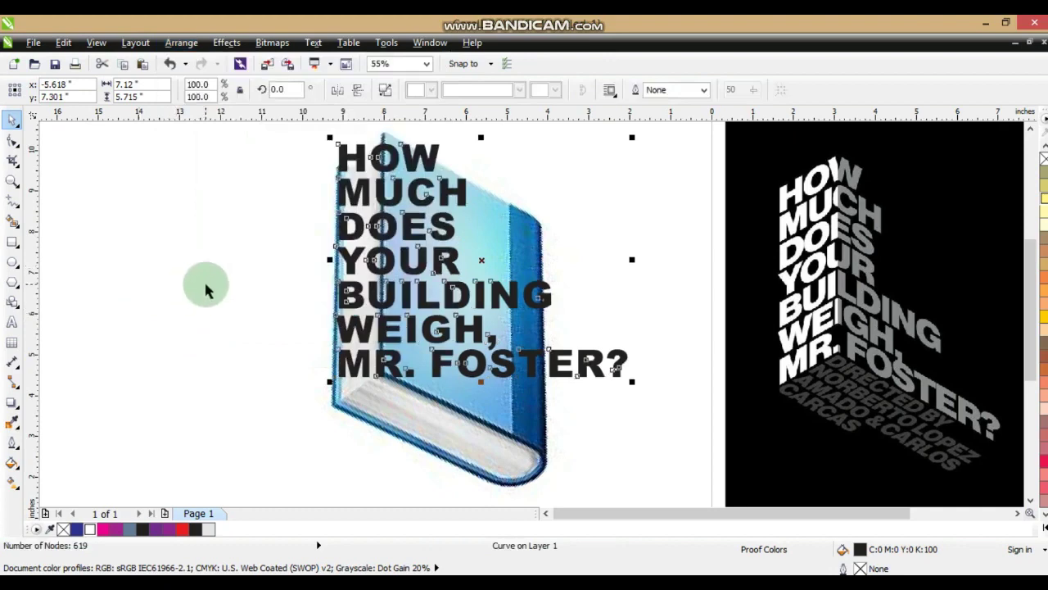
pyautogui.click(205, 289)
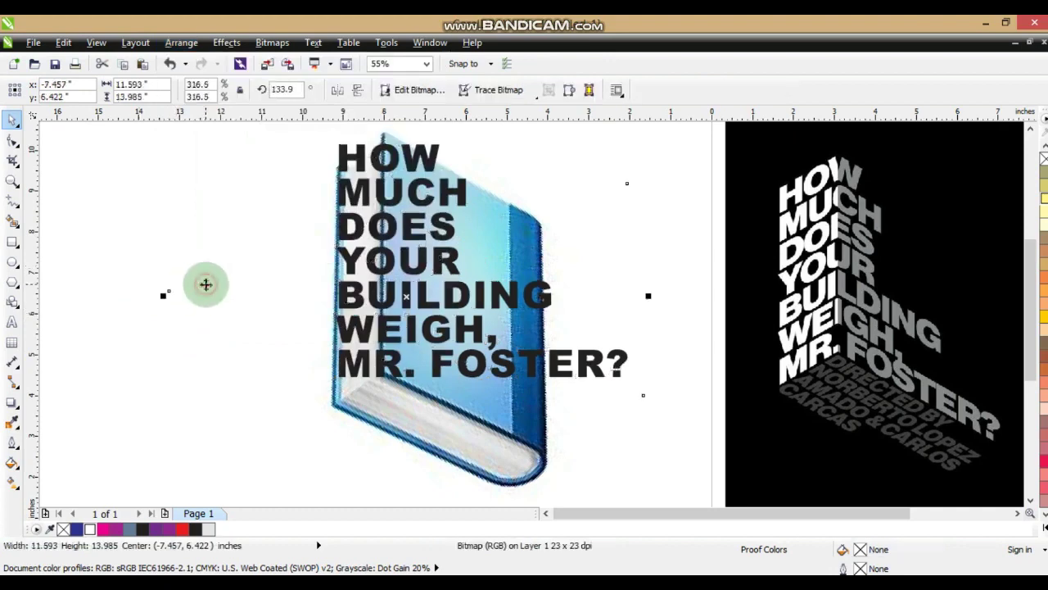
# Draw a straight vertical line about 6.55 in long through the text along the book's front corner edge.
pyautogui.click(12, 200)
pyautogui.click(385, 137)
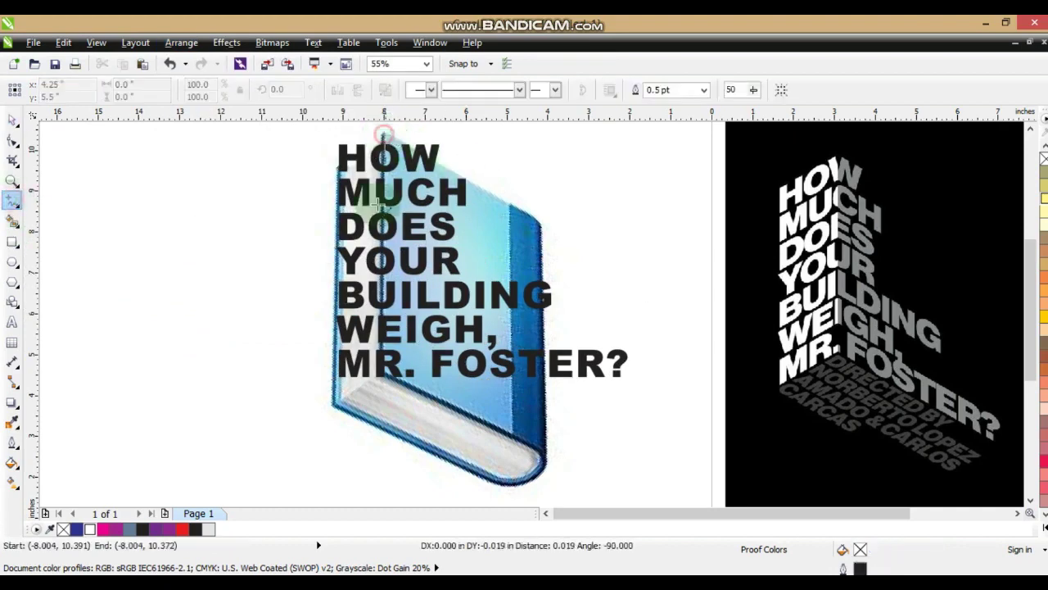
pyautogui.click(385, 393)
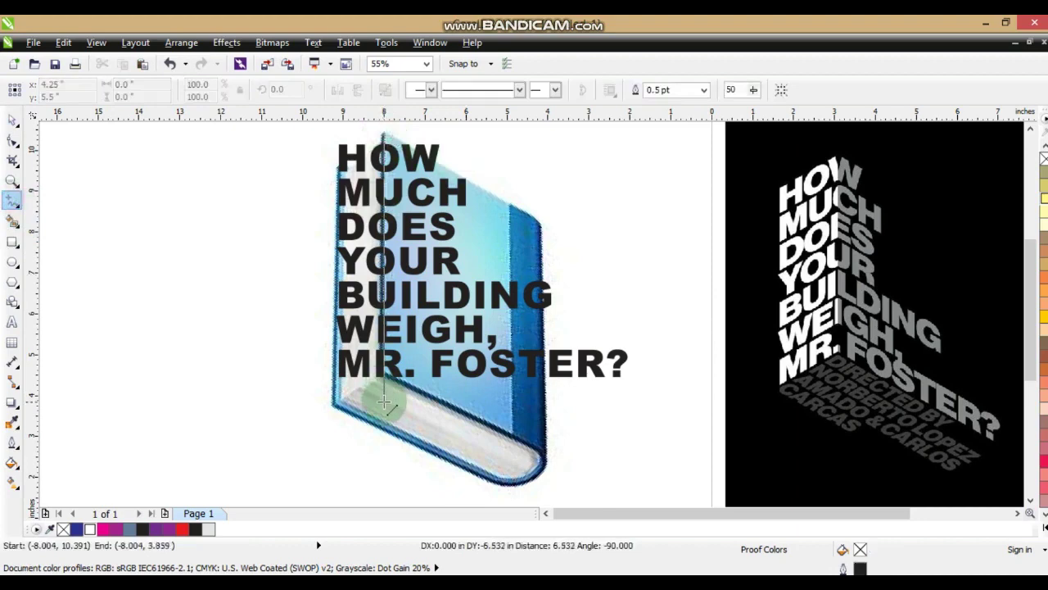
pyautogui.click(384, 402)
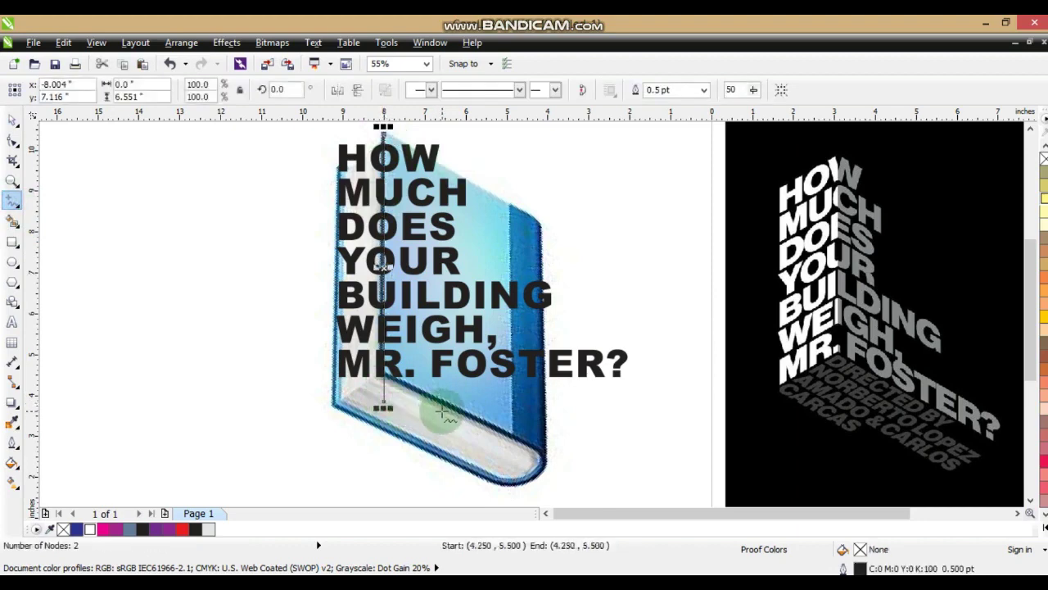
# Trim the text curves with the vertical line and delete the line.
pyautogui.click(14, 120)
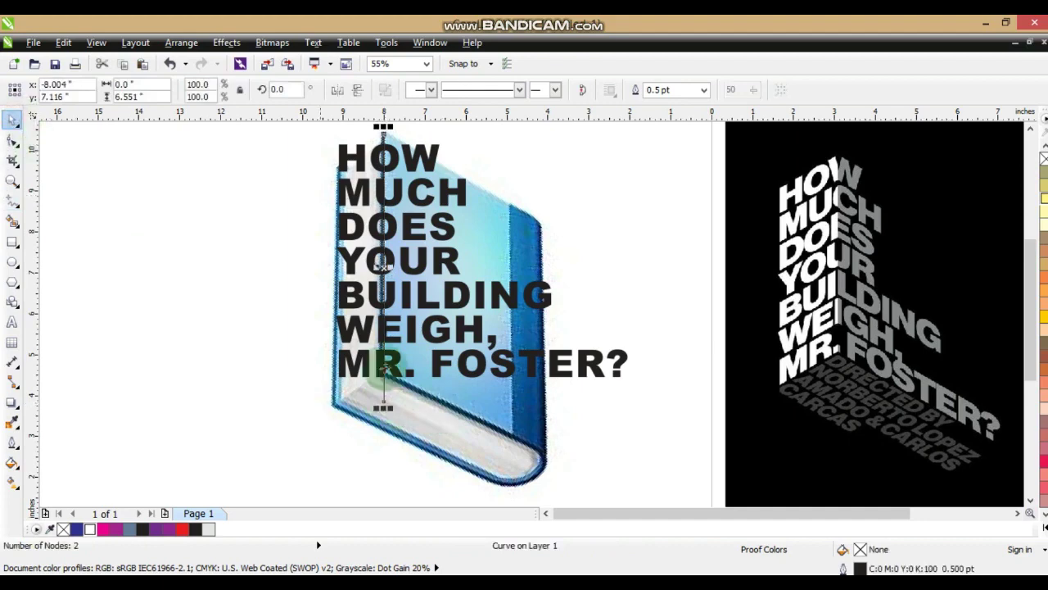
pyautogui.keyDown('shift'); pyautogui.click(424, 303); pyautogui.keyUp('shift')
pyautogui.click(498, 88)
pyautogui.click(176, 183)
pyautogui.click(384, 133)
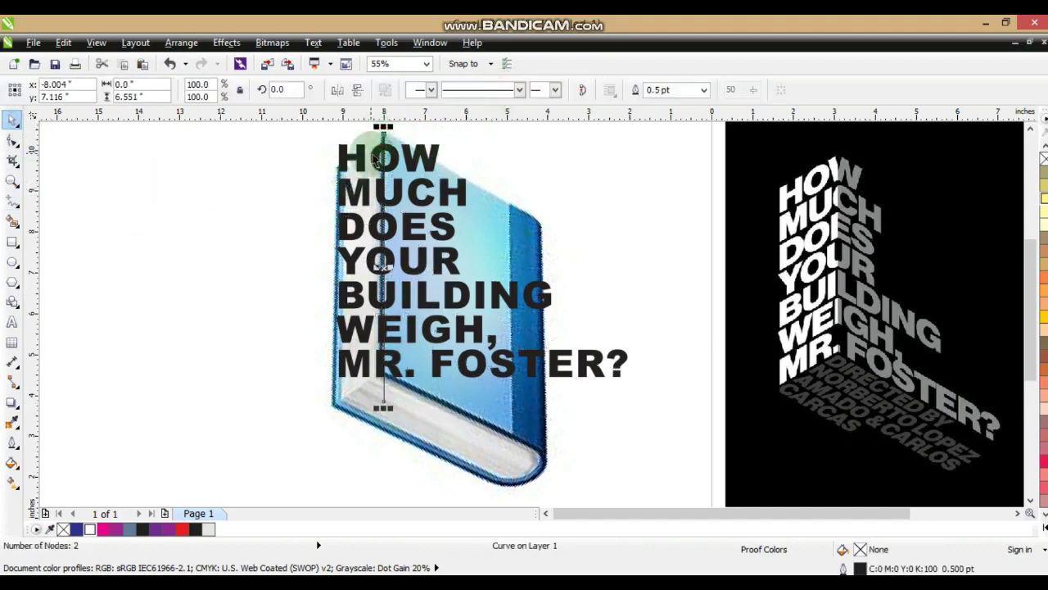
pyautogui.press('Delete')
# Break the trimmed text curve apart into separate pieces.
pyautogui.click(446, 234)
pyautogui.click(449, 231)
pyautogui.click(385, 90)
pyautogui.click(246, 173)
# Combine the letter pieces left of the cut into one curve and those right of it into another.
pyautogui.moveTo(239, 131); pyautogui.dragTo(388, 406)
pyautogui.click(384, 89)
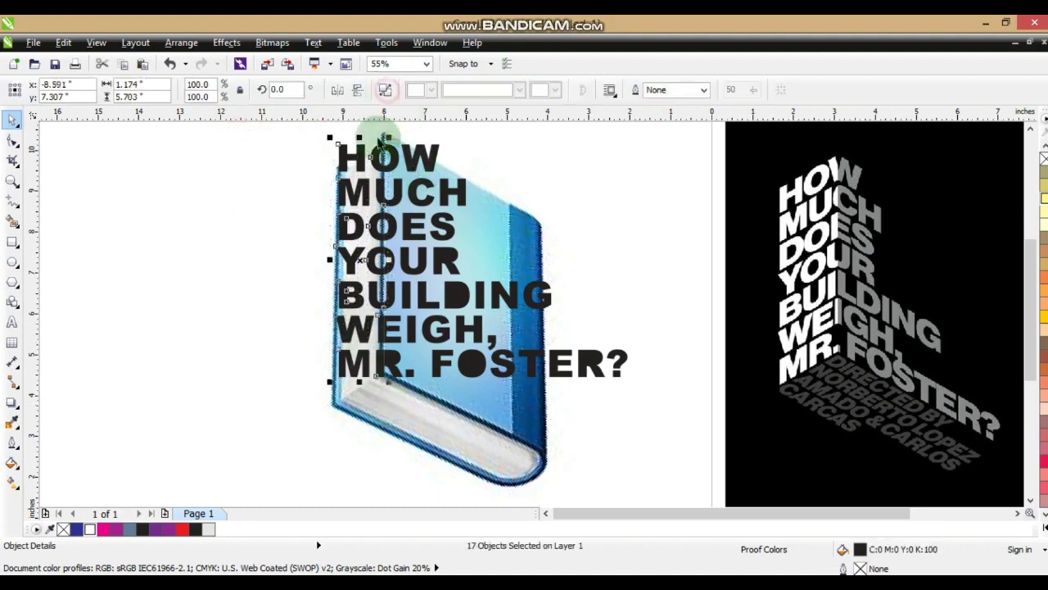
pyautogui.moveTo(714, 134); pyautogui.dragTo(369, 437)
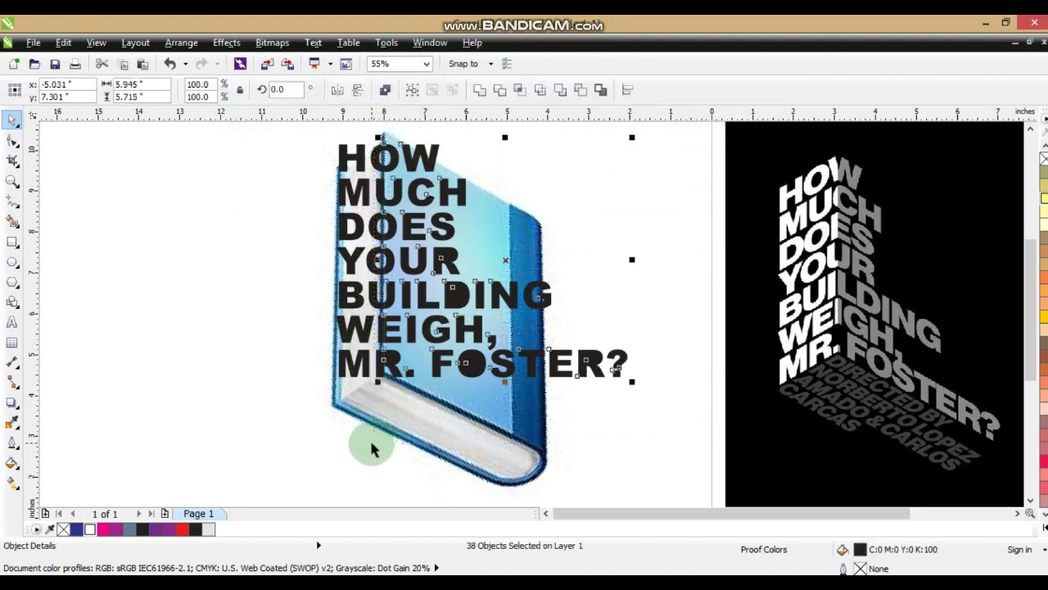
pyautogui.click(384, 89)
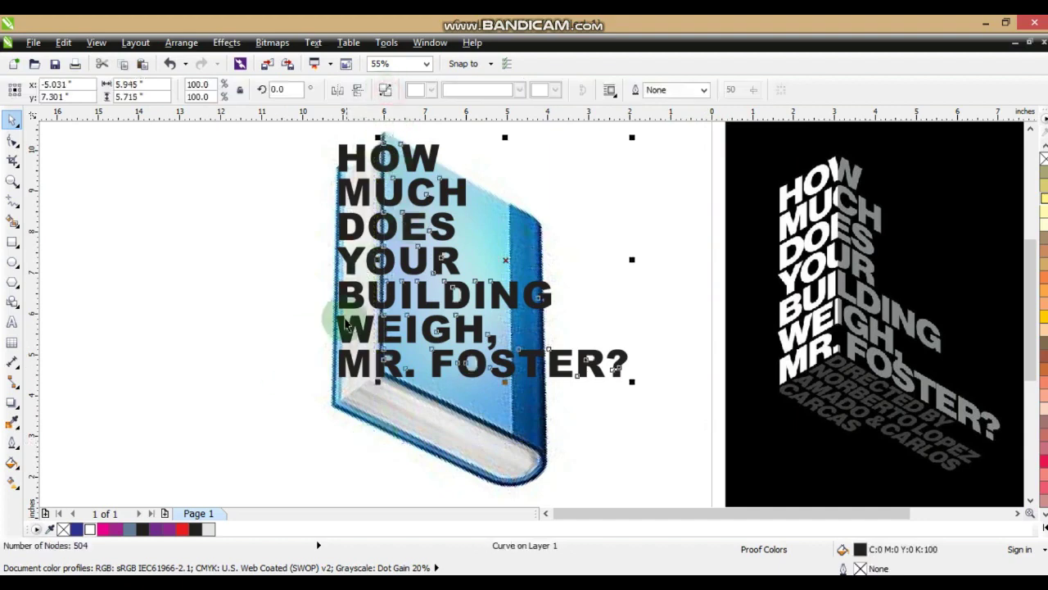
# Skew the narrow text part vertically to follow the book's page side and the wide part to follow the cover's slope.
pyautogui.click(363, 263)
pyautogui.moveTo(331, 261); pyautogui.dragTo(332, 282)
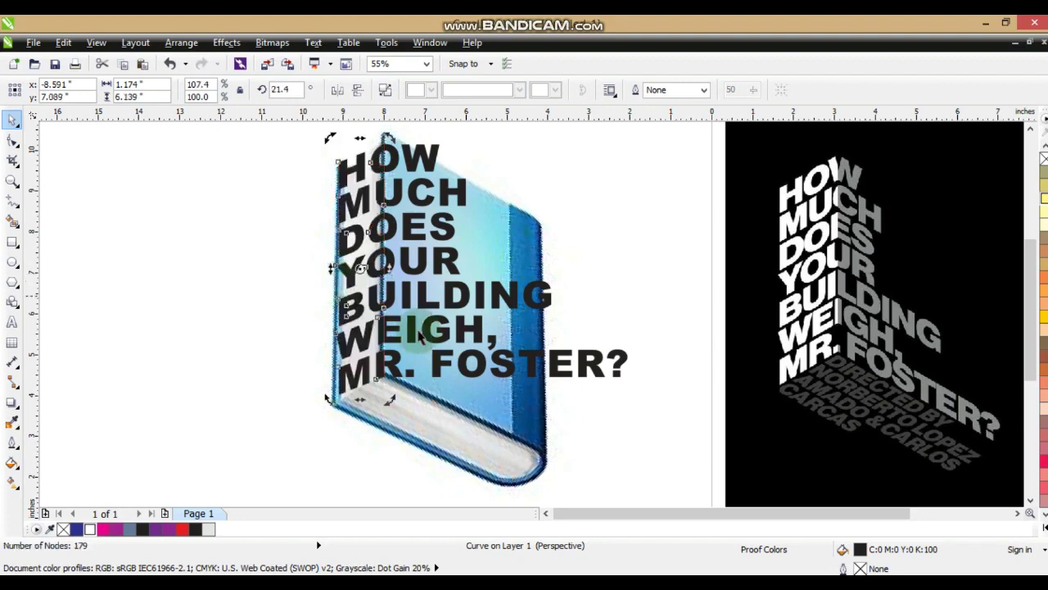
pyautogui.click(449, 297)
pyautogui.click(449, 297)
pyautogui.moveTo(629, 261); pyautogui.dragTo(623, 328)
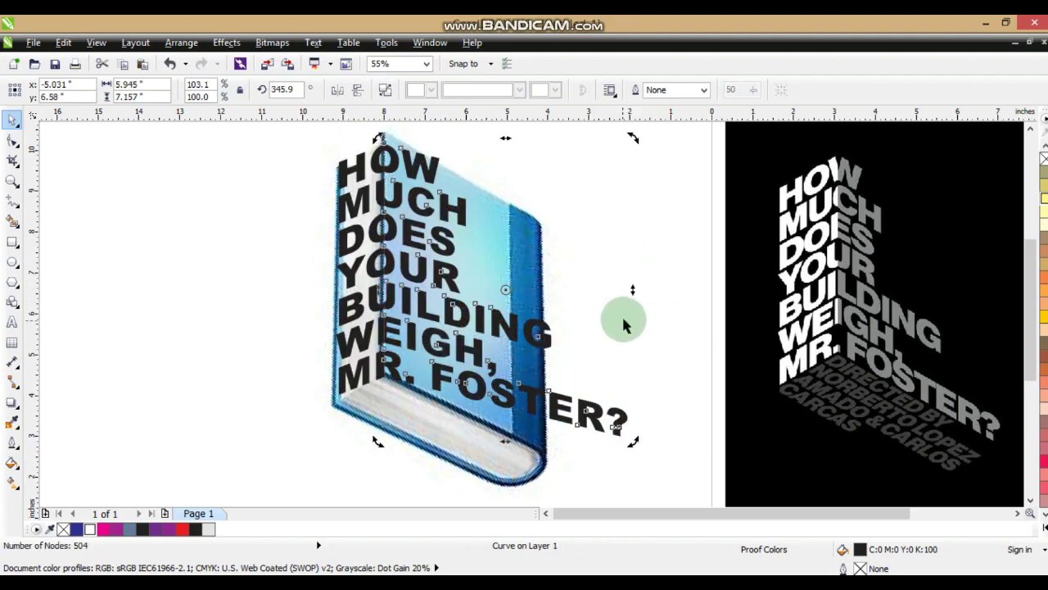
pyautogui.moveTo(633, 288); pyautogui.dragTo(632, 318)
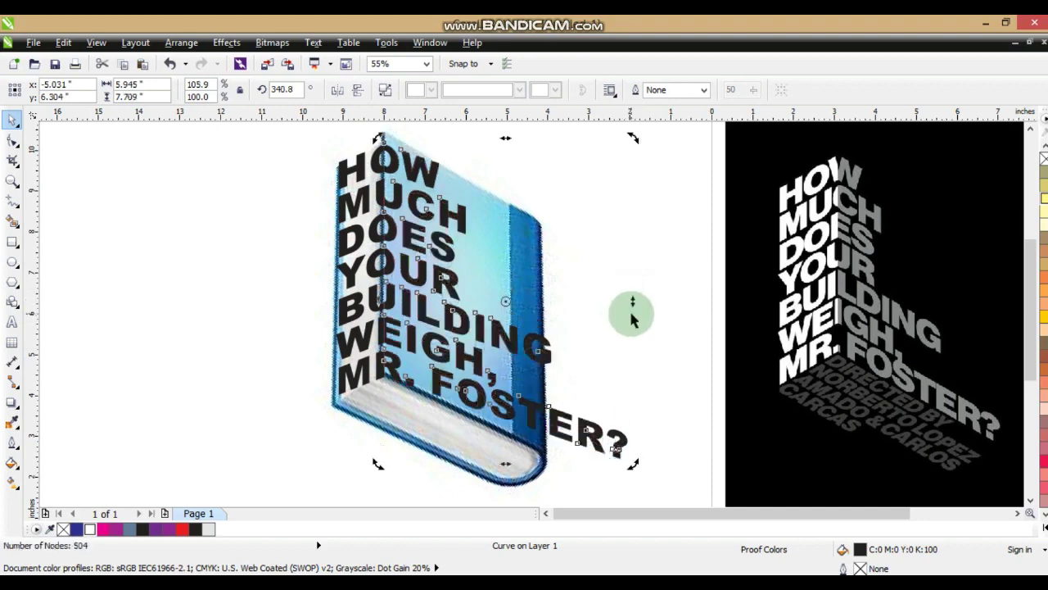
pyautogui.moveTo(627, 300); pyautogui.dragTo(632, 326)
pyautogui.click(655, 320)
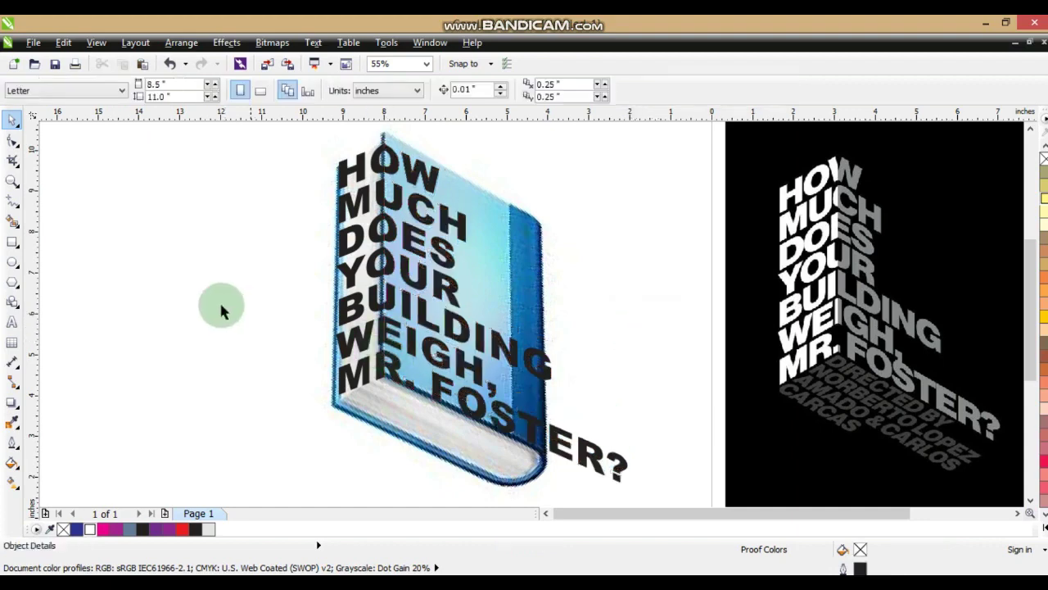
# Draw a rectangle about 8.99 by 9.47 in around the text and move the book picture out of it to the left.
pyautogui.click(11, 242)
pyautogui.moveTo(300, 129); pyautogui.dragTo(137, 426)
pyautogui.press('space')
pyautogui.hotkey('ctrl', 'z')
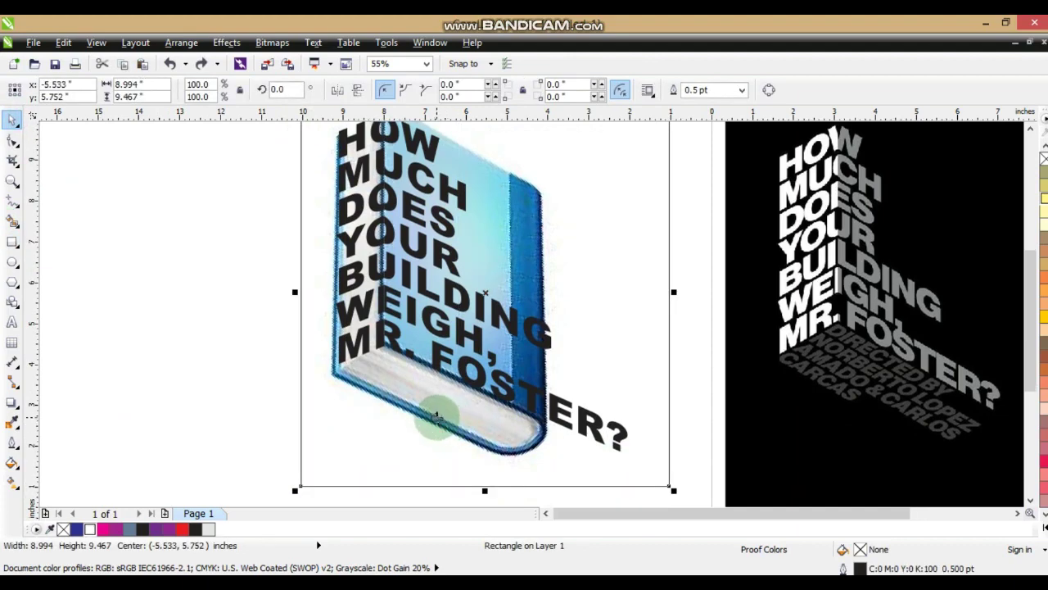
pyautogui.moveTo(437, 418); pyautogui.dragTo(145, 429)
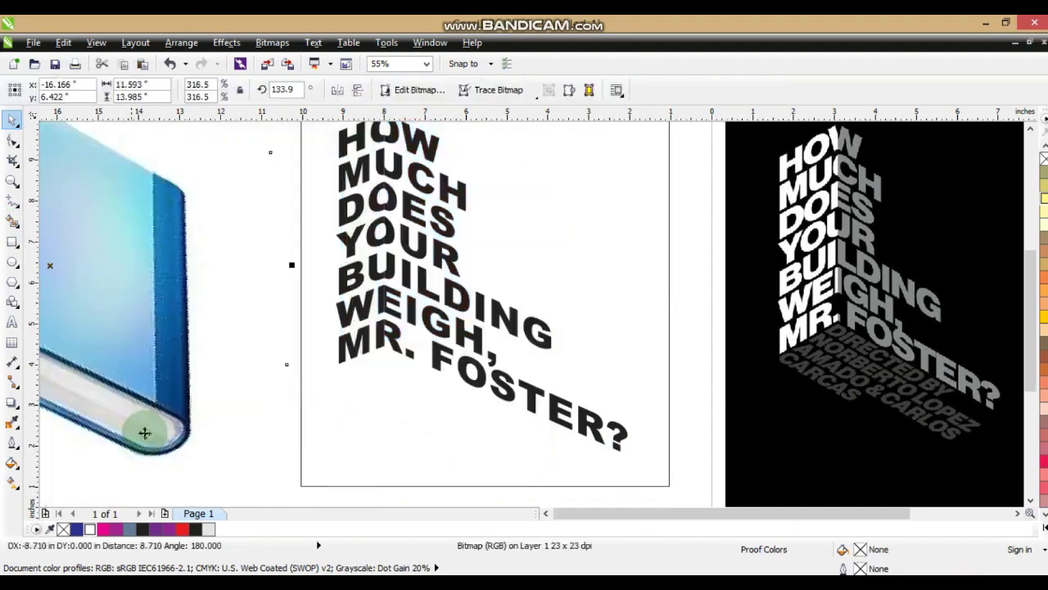
# Fill the rectangle behind the text with black, C100 M100 Y100 K100.
pyautogui.click(363, 348)
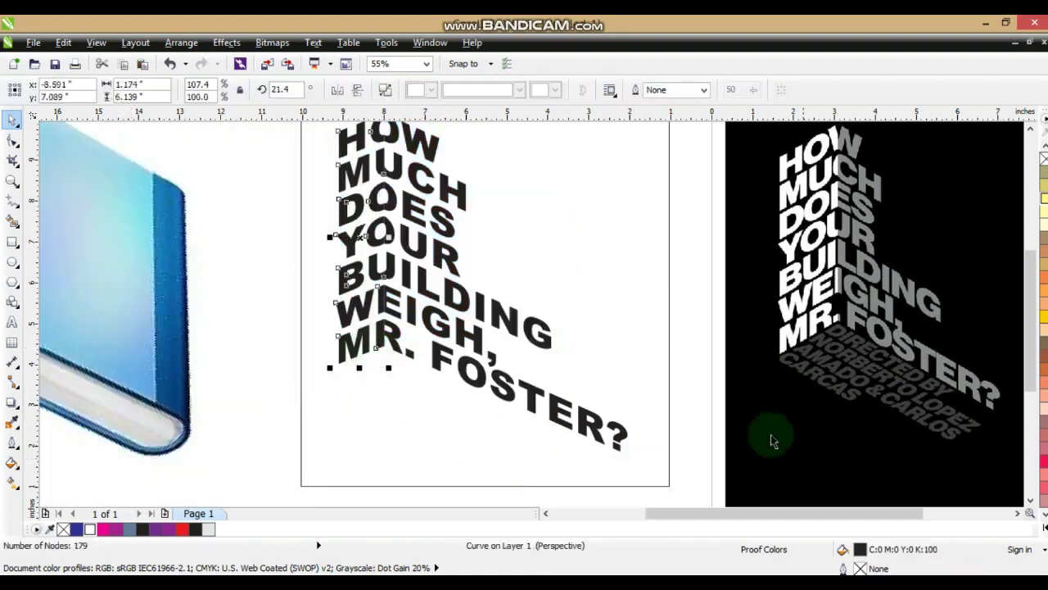
pyautogui.click(370, 471)
pyautogui.click(1036, 532)
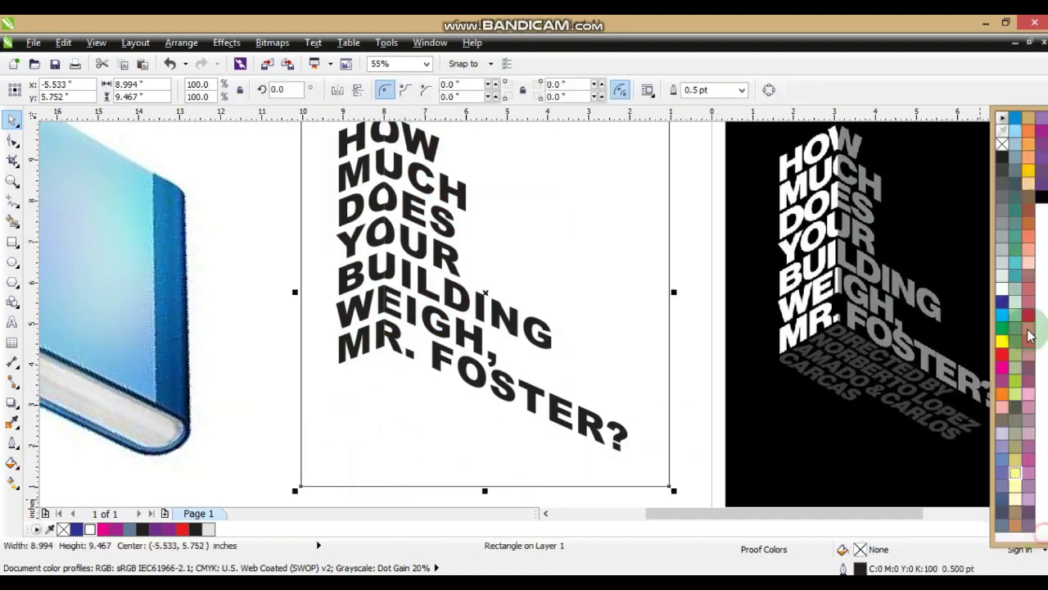
pyautogui.moveTo(1041, 196); pyautogui.dragTo(369, 244)
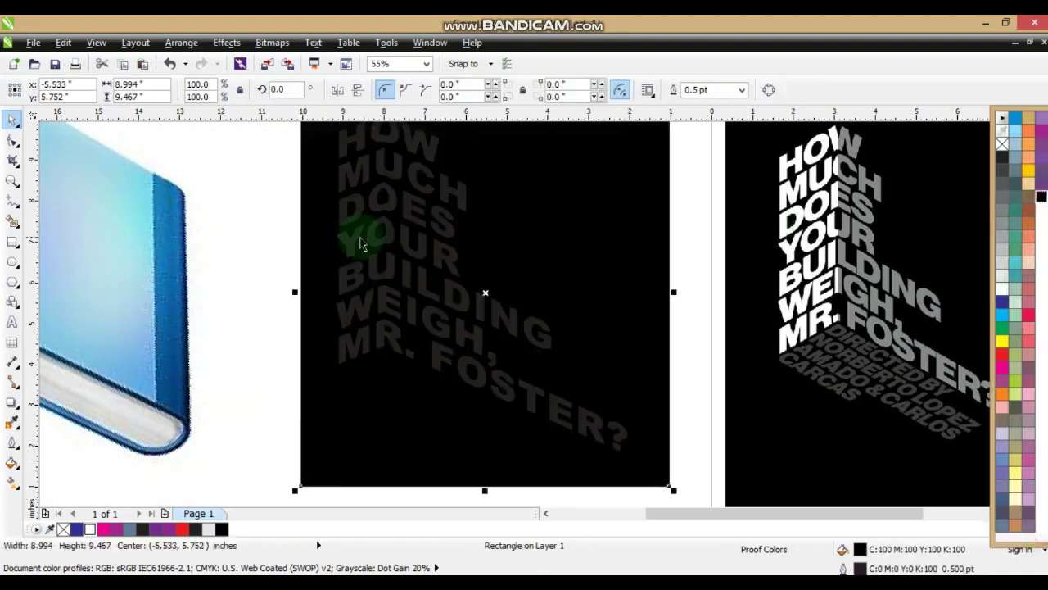
# Fill the narrow left part of the text with white.
pyautogui.click(360, 244)
pyautogui.click(1035, 533)
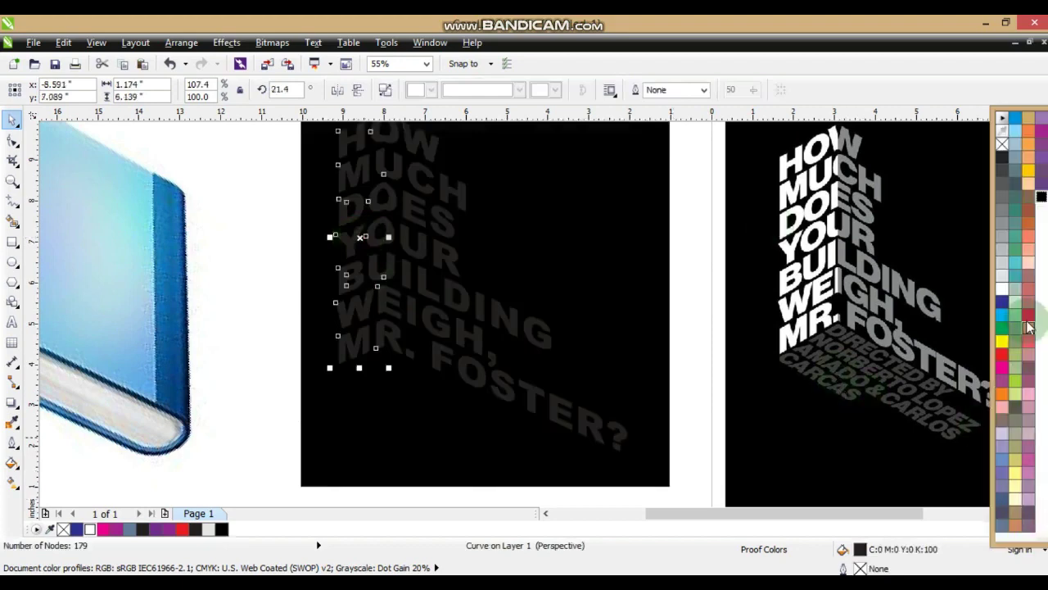
pyautogui.click(1003, 288)
# Fill the wide part of the text with grey, C0 M0 Y0 K40.
pyautogui.click(463, 308)
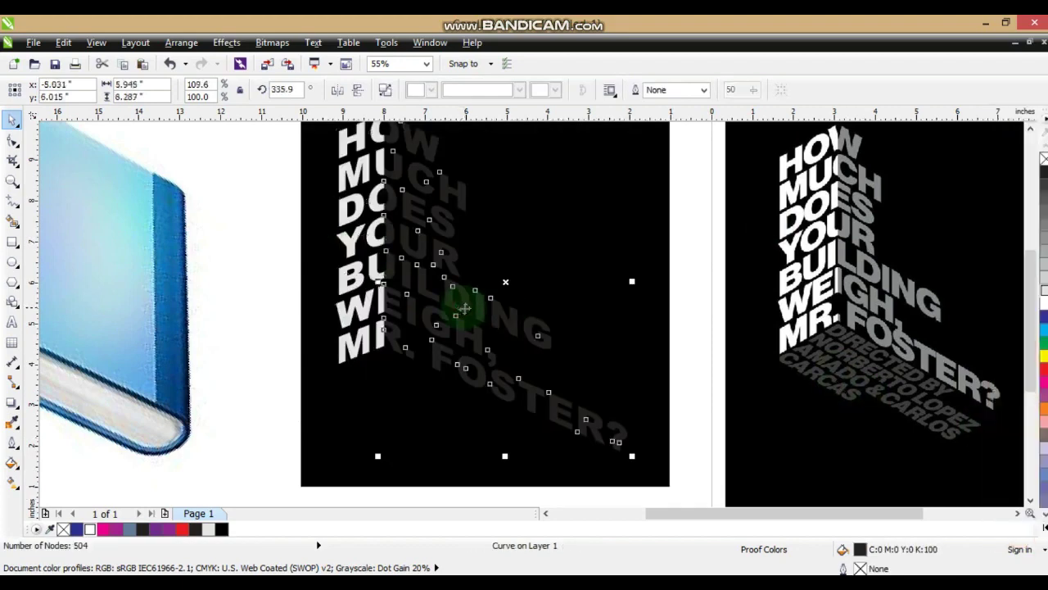
pyautogui.click(1043, 262)
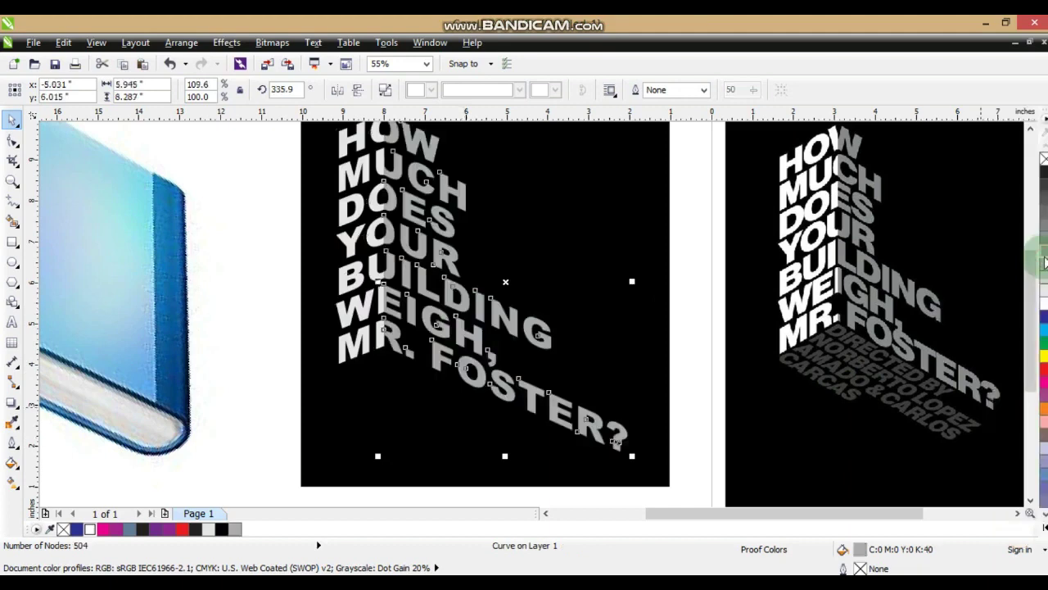
pyautogui.keyDown('shift'); pyautogui.click(738, 385); pyautogui.keyUp('shift')
pyautogui.keyDown('shift'); pyautogui.click(335, 464); pyautogui.keyUp('shift')
pyautogui.hotkey('shift', 'F2')
pyautogui.click(534, 440)
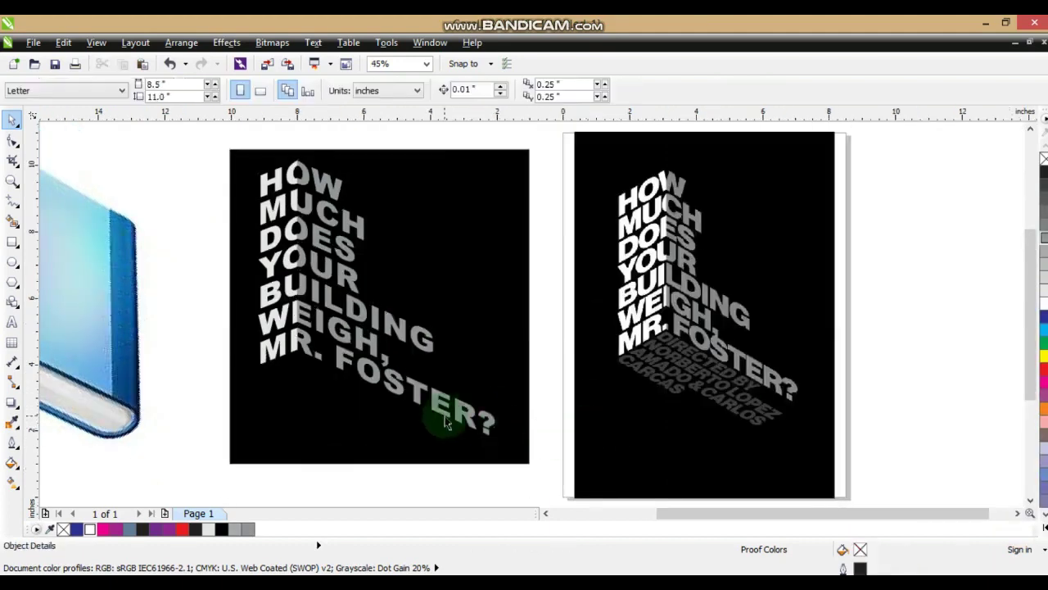
# Add a three-line artistic text outside the black square with "DIRECTED BY" followed by the director credit.
pyautogui.click(12, 322)
pyautogui.click(113, 191)
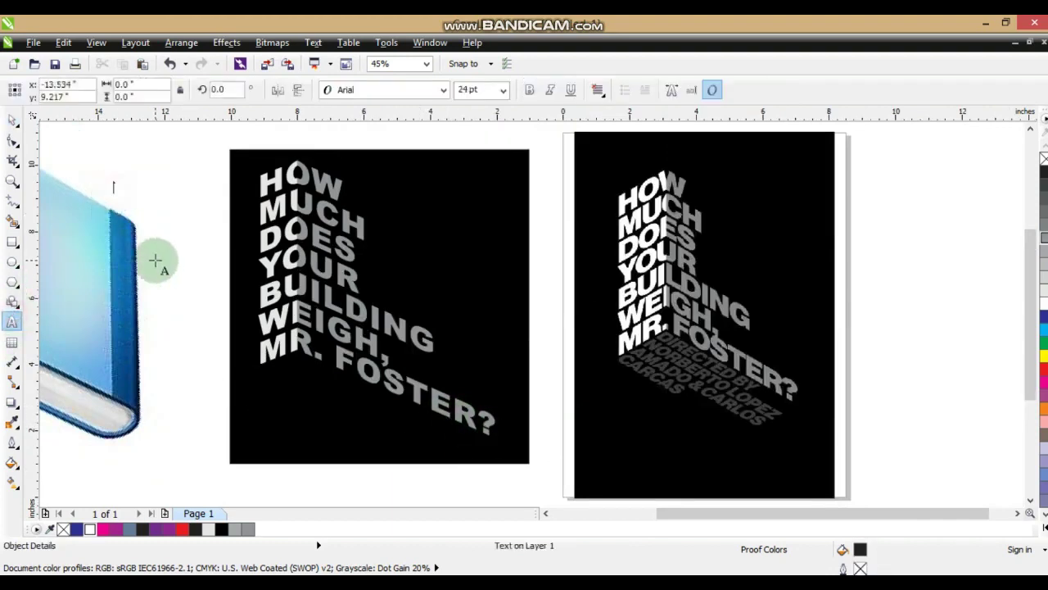
pyautogui.write('DIRECTED BY')
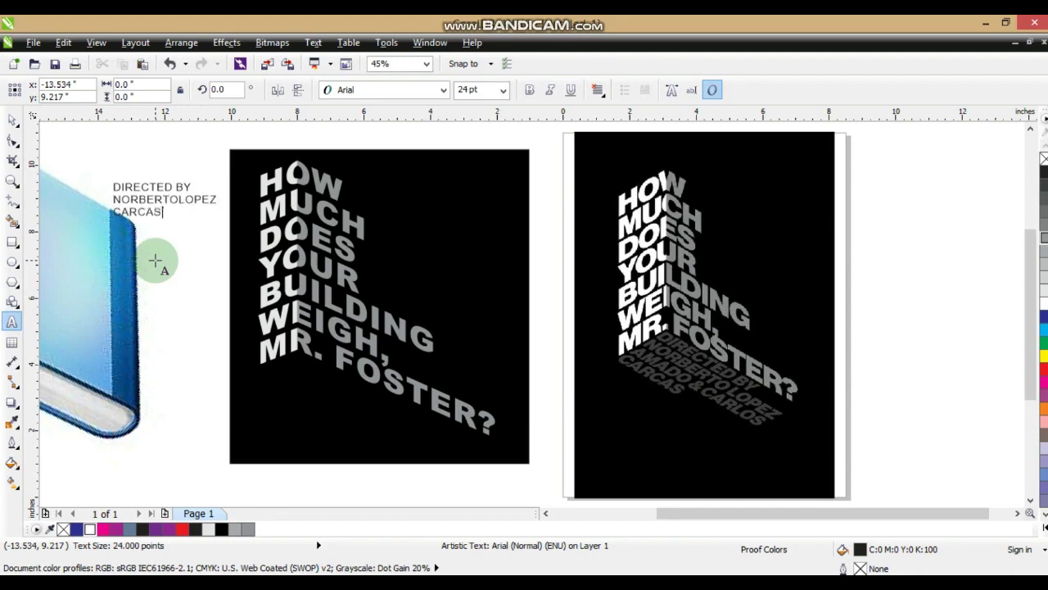
# Set the credit text's font to Arial Black and tighten its line spacing.
pyautogui.click(12, 121)
pyautogui.click(361, 91)
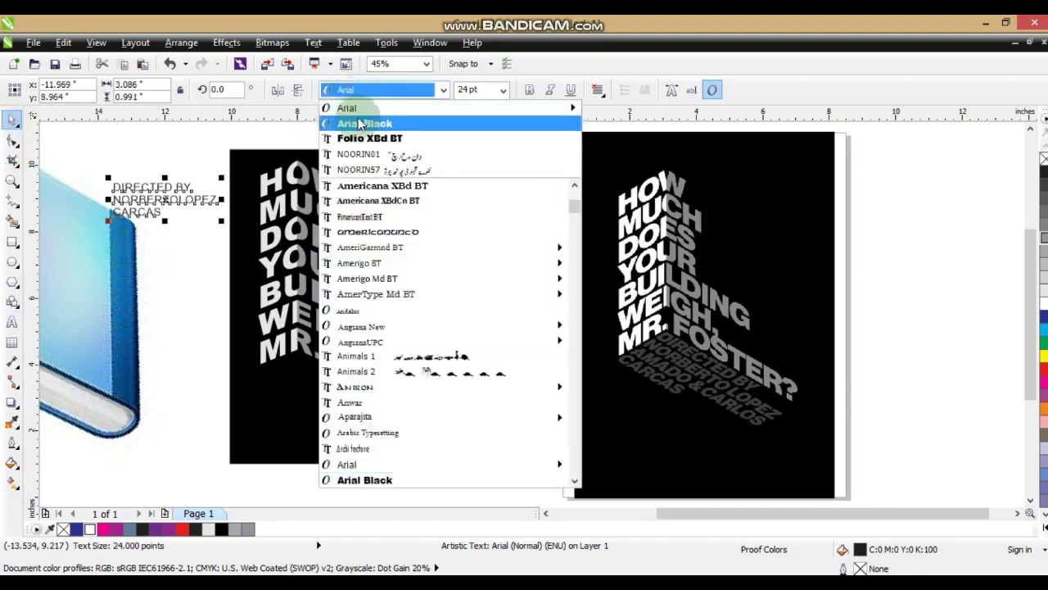
pyautogui.click(360, 123)
pyautogui.click(13, 141)
pyautogui.moveTo(107, 227); pyautogui.dragTo(109, 216)
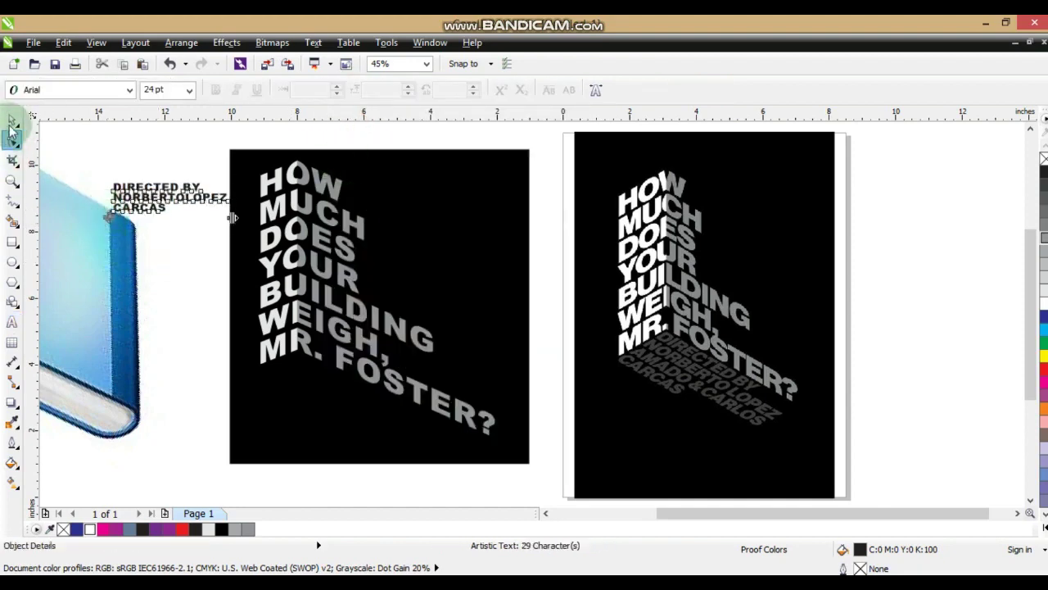
# Convert the credit text to curves.
pyautogui.click(12, 123)
pyautogui.click(187, 44)
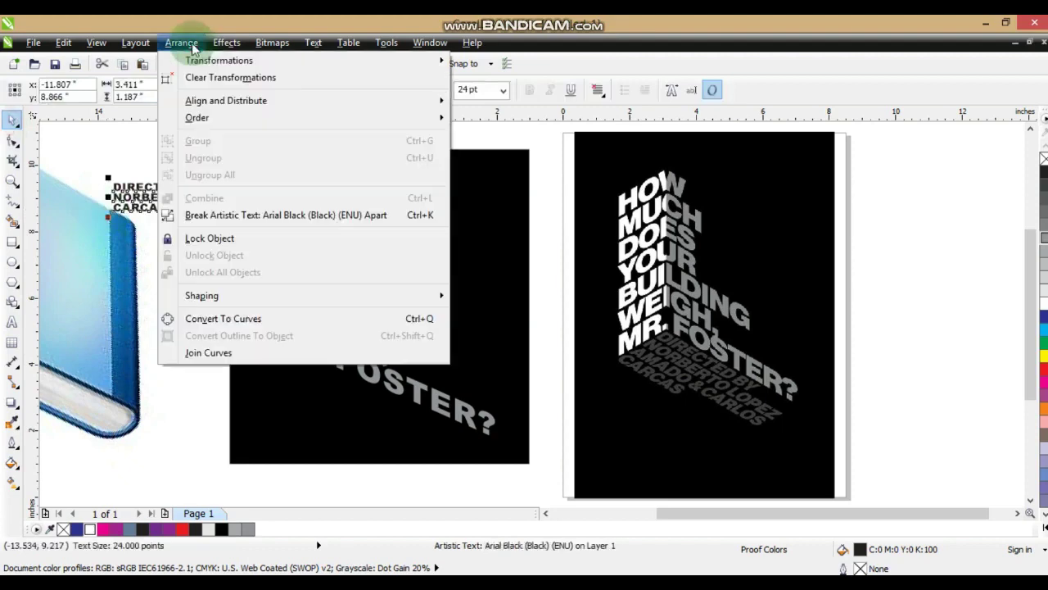
pyautogui.click(223, 319)
# Move the credit text onto the black square below "MR." and fill it with dark grey, C0 M0 Y0 K80.
pyautogui.moveTo(151, 205); pyautogui.dragTo(333, 378)
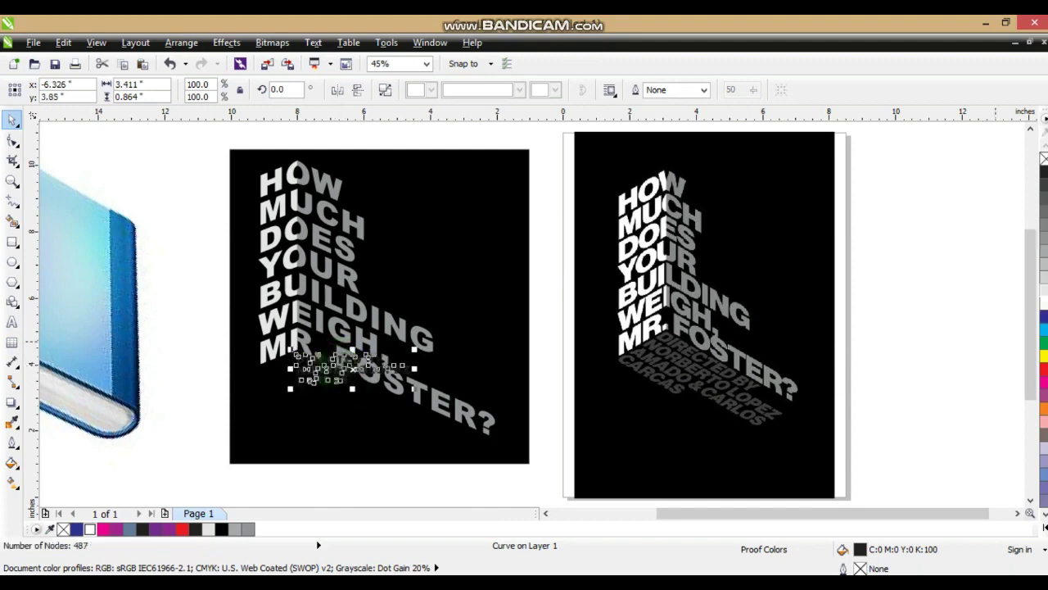
pyautogui.click(1044, 284)
pyautogui.click(1044, 198)
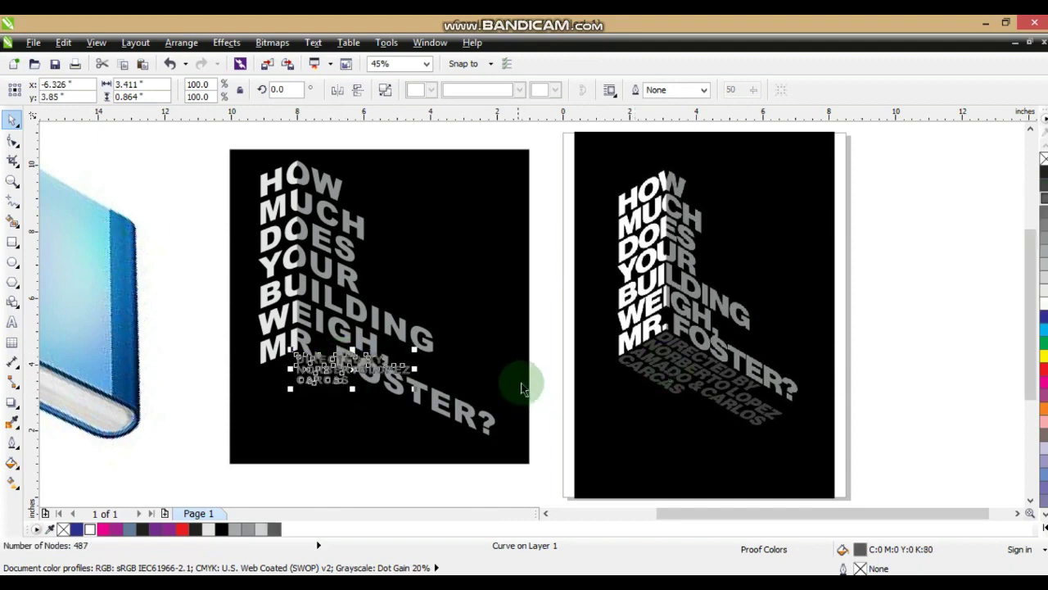
# Add perspective to the credit text and shape its corners so it lies as a slanted underside along the lower edge of the title.
pyautogui.click(280, 45)
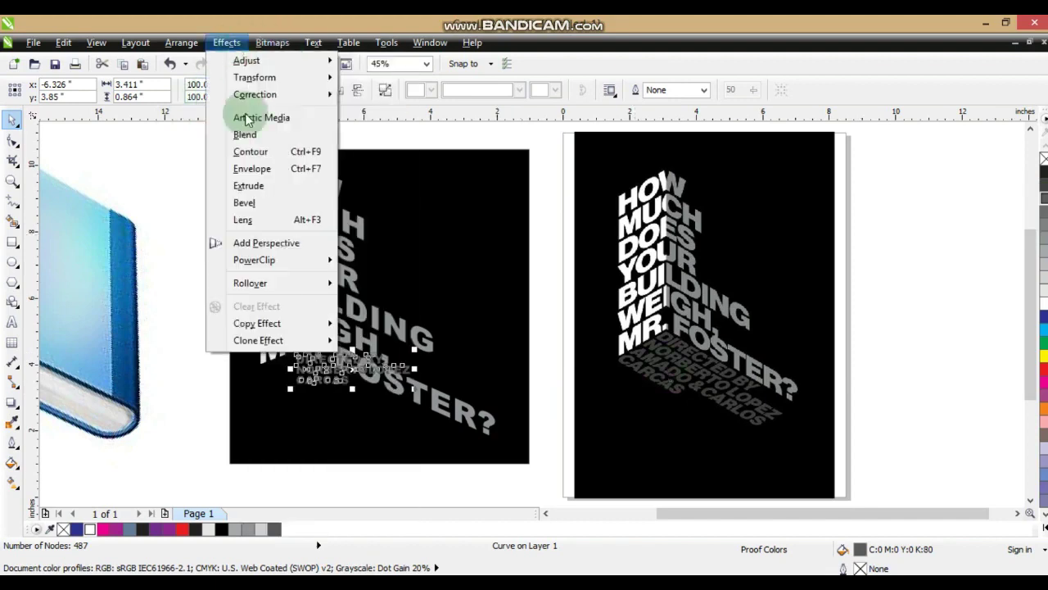
pyautogui.click(234, 239)
pyautogui.moveTo(293, 384); pyautogui.dragTo(258, 370)
pyautogui.moveTo(409, 385); pyautogui.dragTo(393, 433)
pyautogui.moveTo(409, 357); pyautogui.dragTo(472, 439)
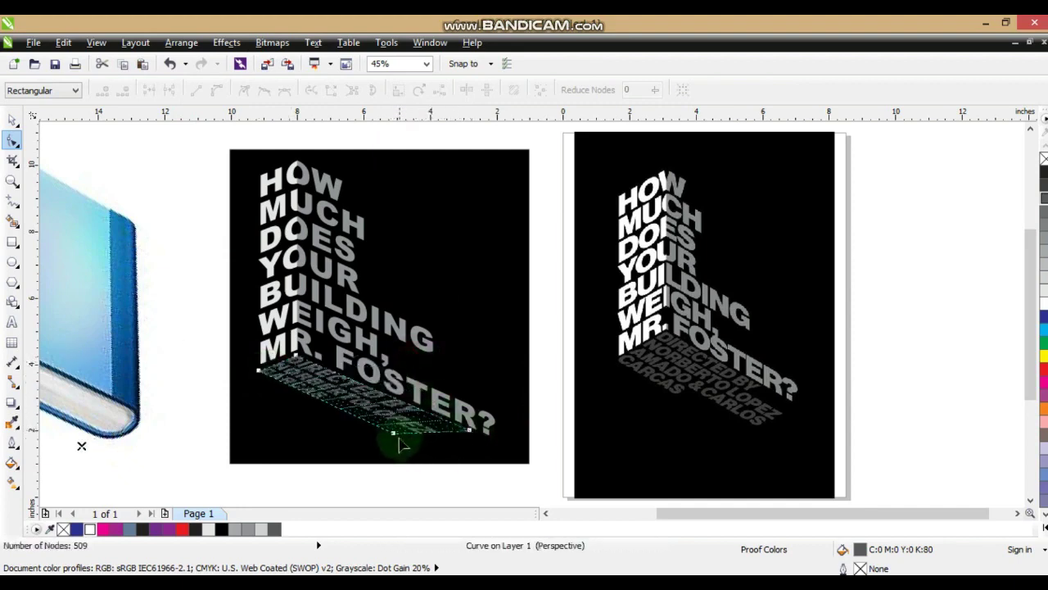
pyautogui.moveTo(391, 435); pyautogui.dragTo(433, 443)
pyautogui.moveTo(260, 371); pyautogui.dragTo(263, 368)
pyautogui.moveTo(470, 430); pyautogui.dragTo(435, 442)
pyautogui.click(12, 119)
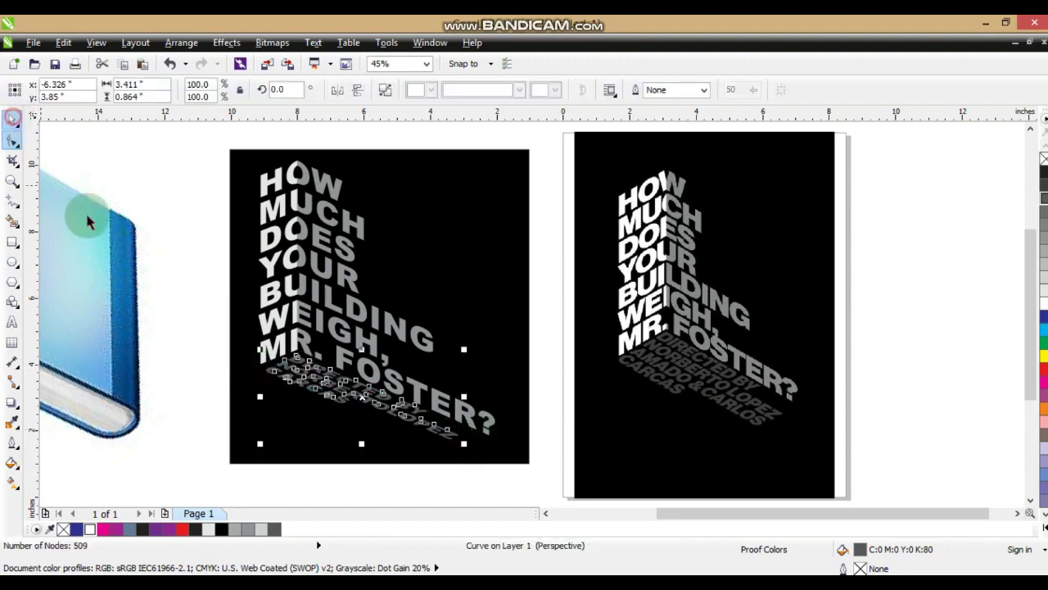
pyautogui.click(173, 320)
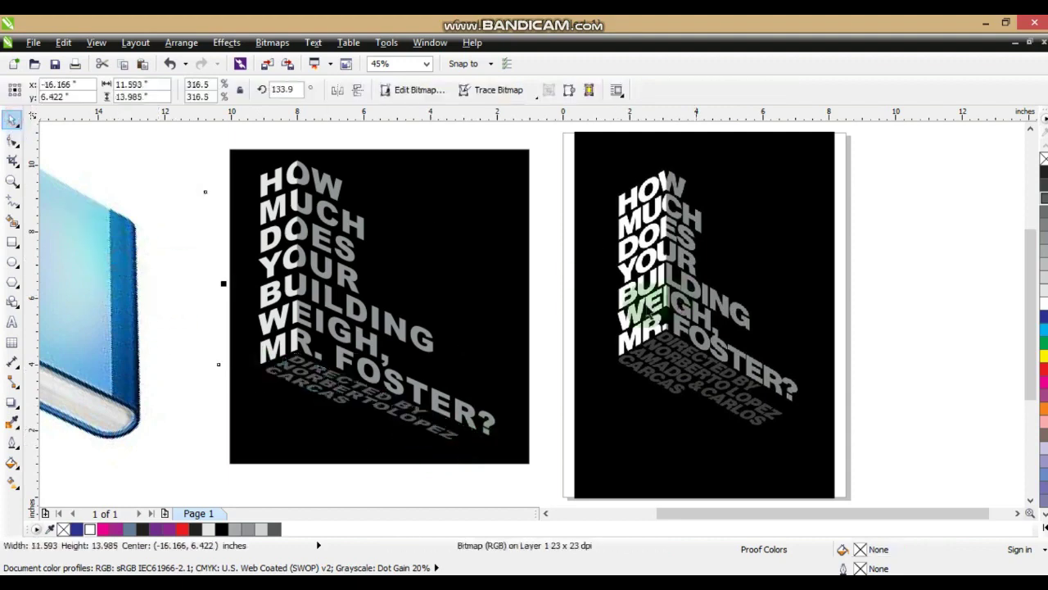
pyautogui.scroll(-2, 474, 310)
pyautogui.moveTo(316, 152); pyautogui.dragTo(788, 463)
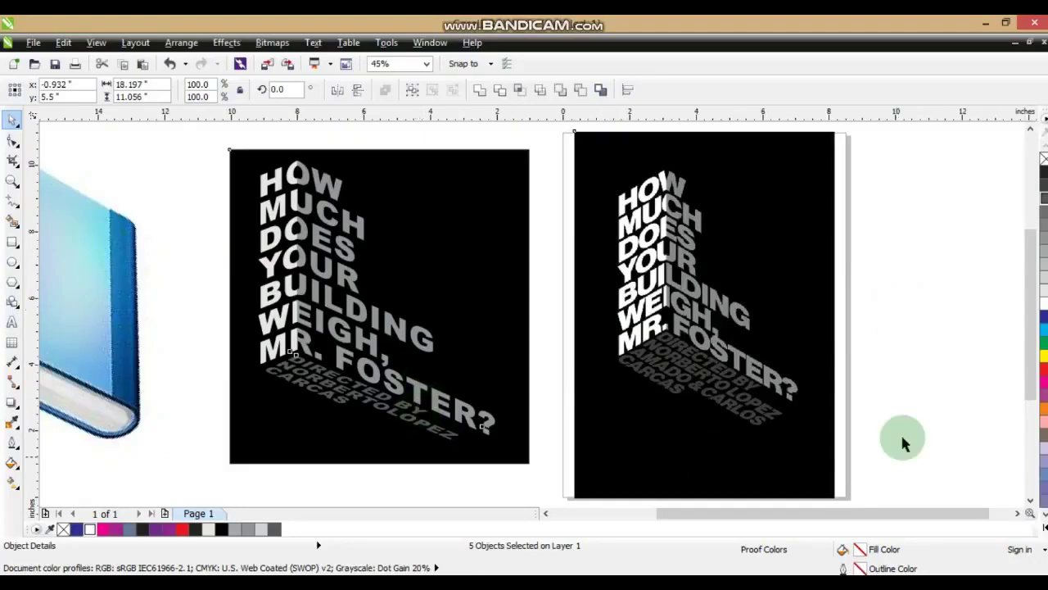
pyautogui.click(934, 407)
# Change the credit text to a slightly lighter grey and fill the narrow left part of the title with pure white.
pyautogui.click(378, 414)
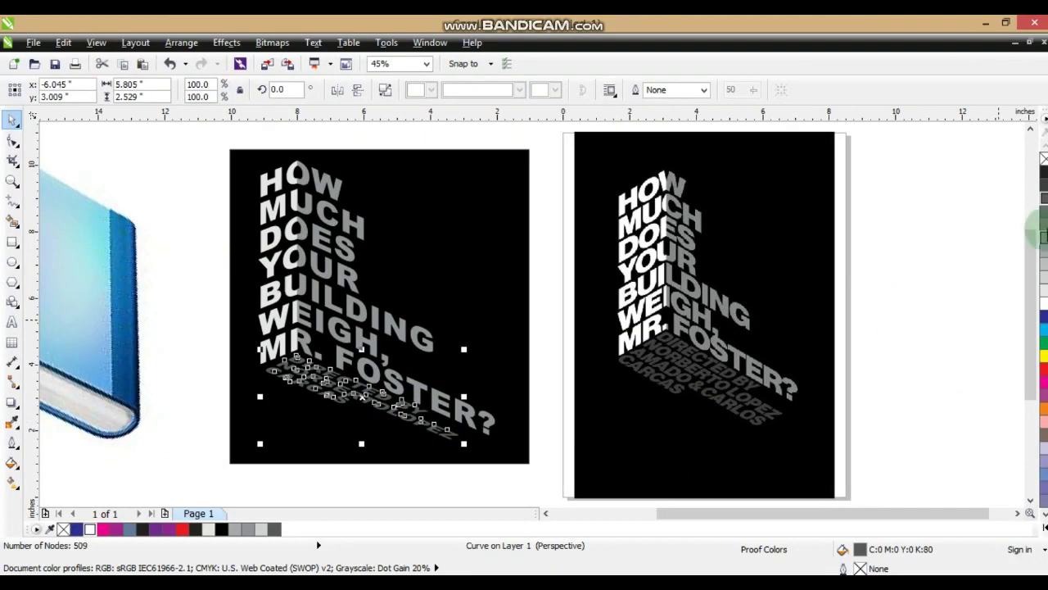
pyautogui.click(957, 281)
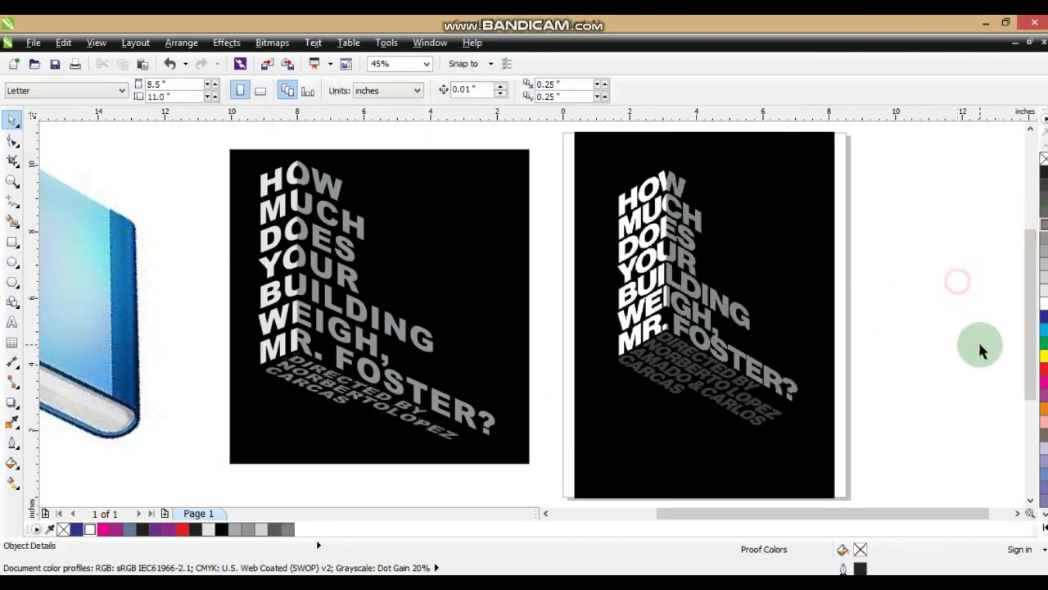
pyautogui.click(370, 396)
pyautogui.click(929, 259)
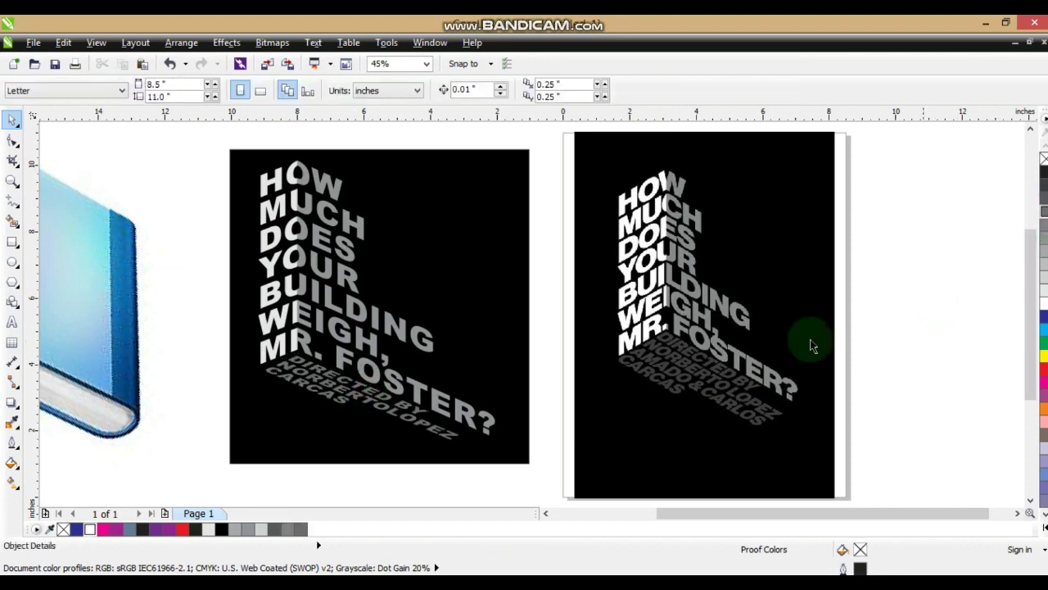
pyautogui.click(279, 295)
pyautogui.click(959, 311)
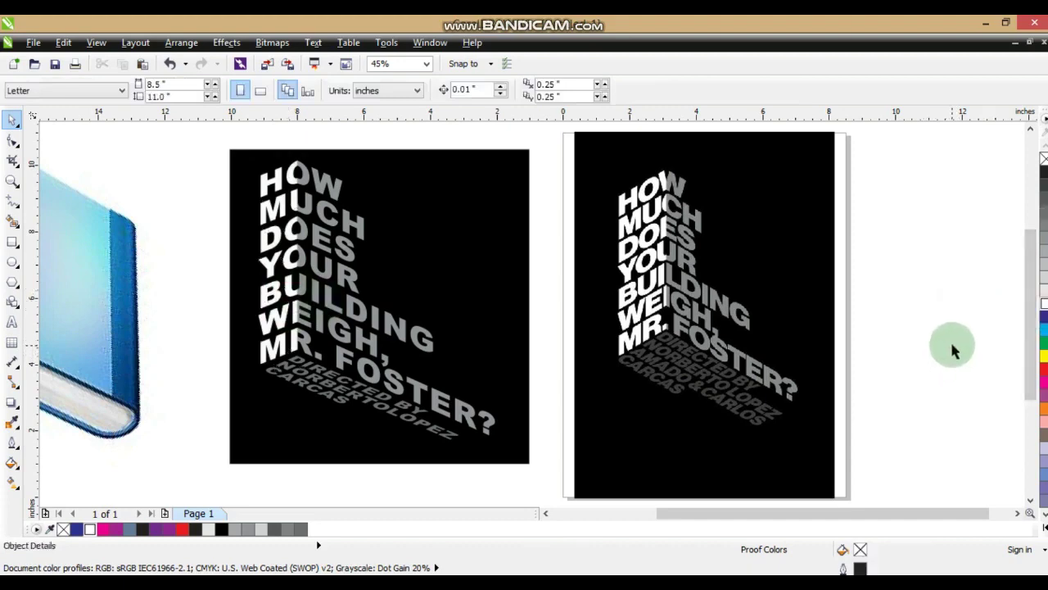
pyautogui.moveTo(176, 147); pyautogui.dragTo(509, 455)
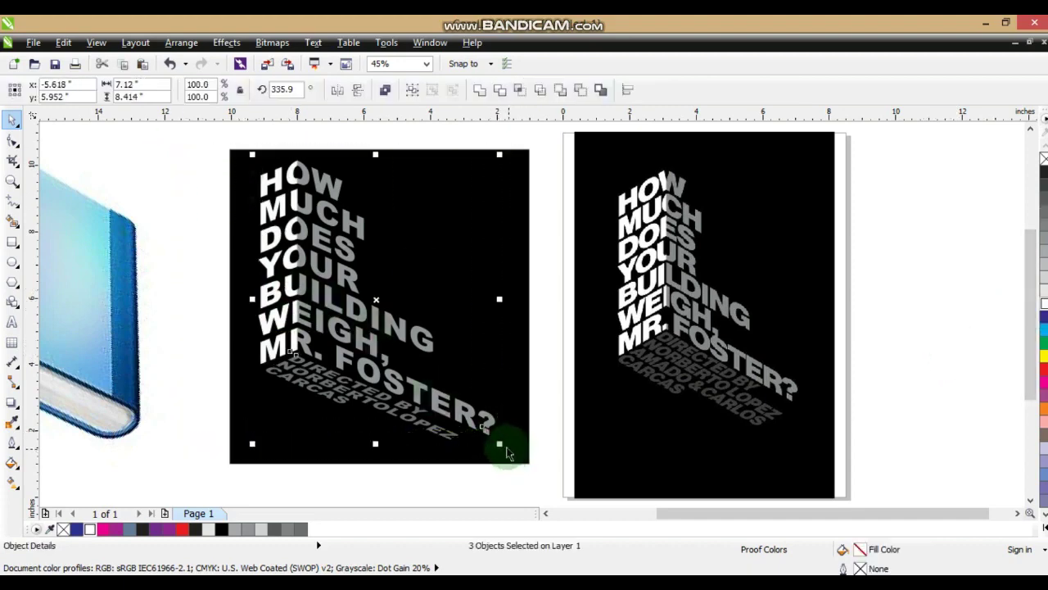
pyautogui.moveTo(501, 443); pyautogui.dragTo(475, 415)
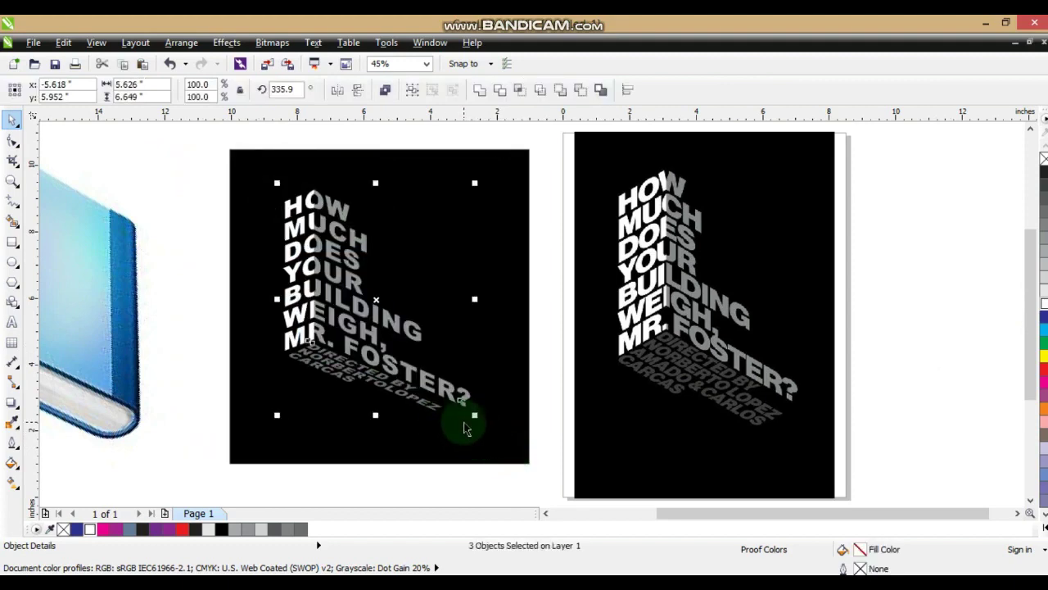
pyautogui.hotkey('ctrl', 'z')
# Preview the finished poster full-screen beside the reference poster.
pyautogui.click(897, 382)
pyautogui.press('F9')
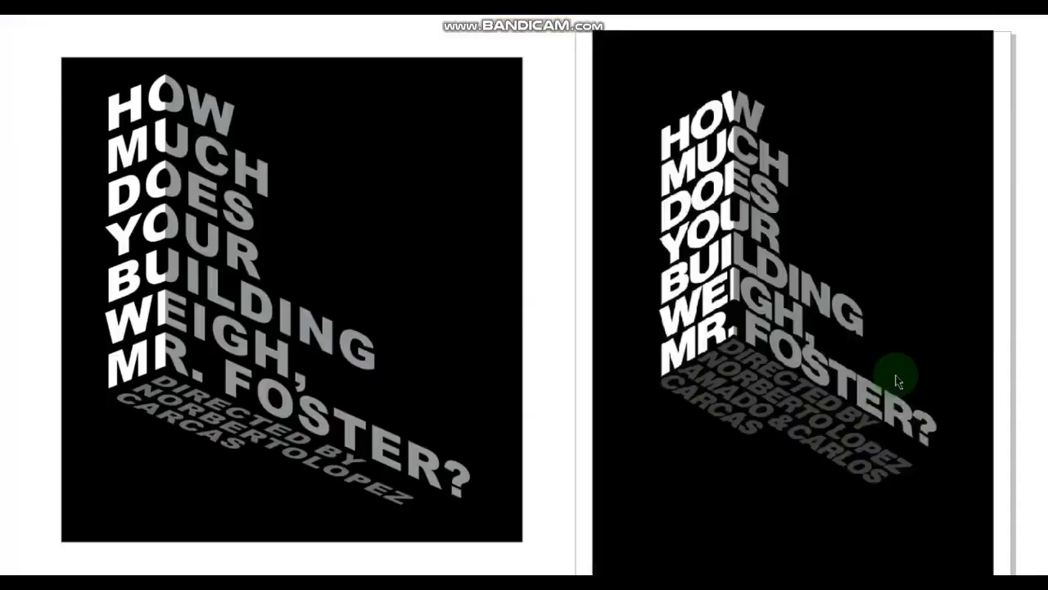